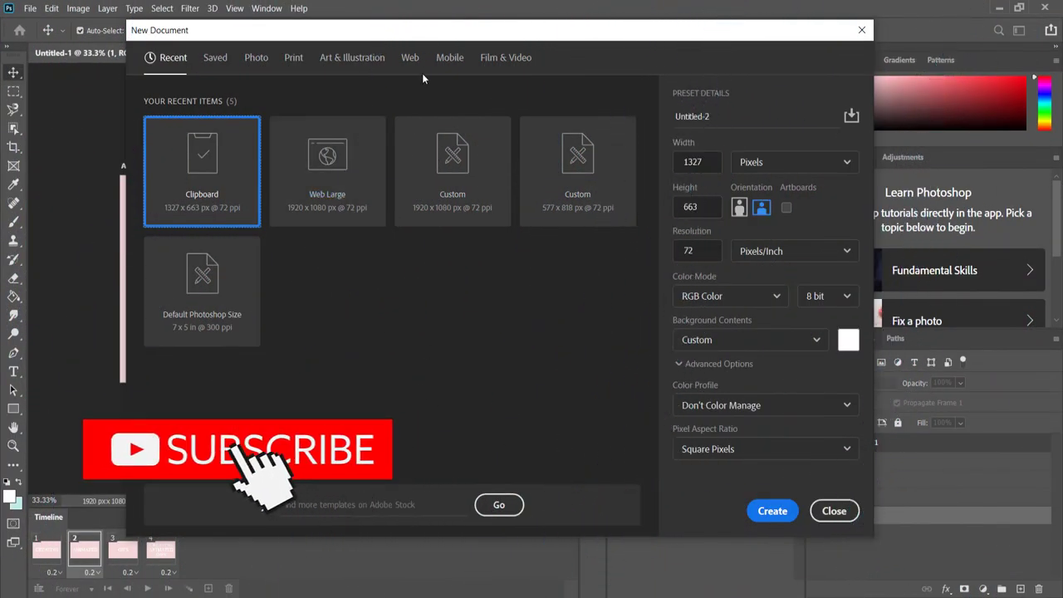
Create a new 1920×1080 Web Large document
click(411, 60)
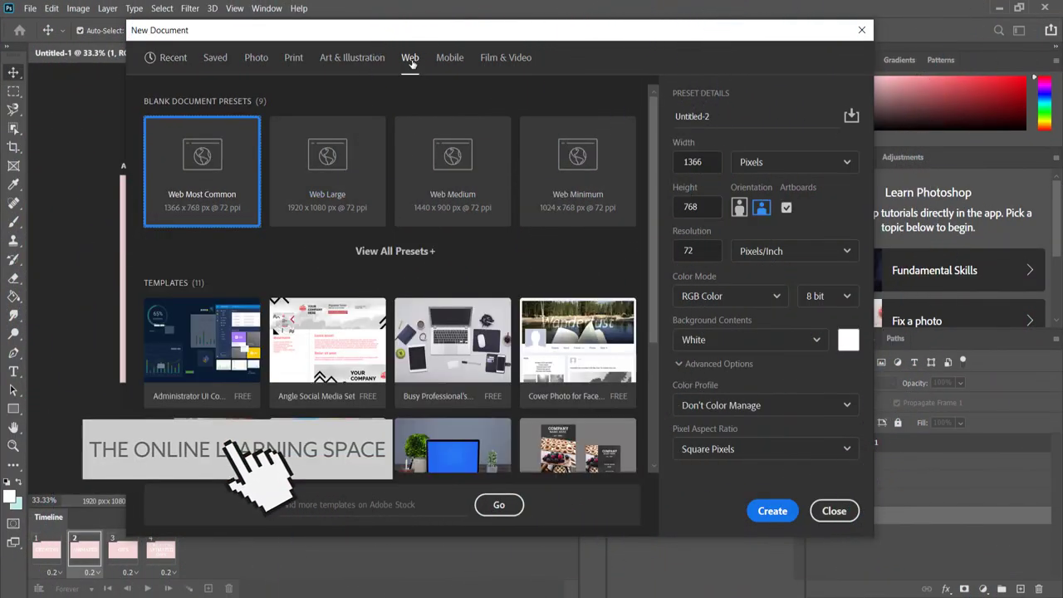
click(355, 175)
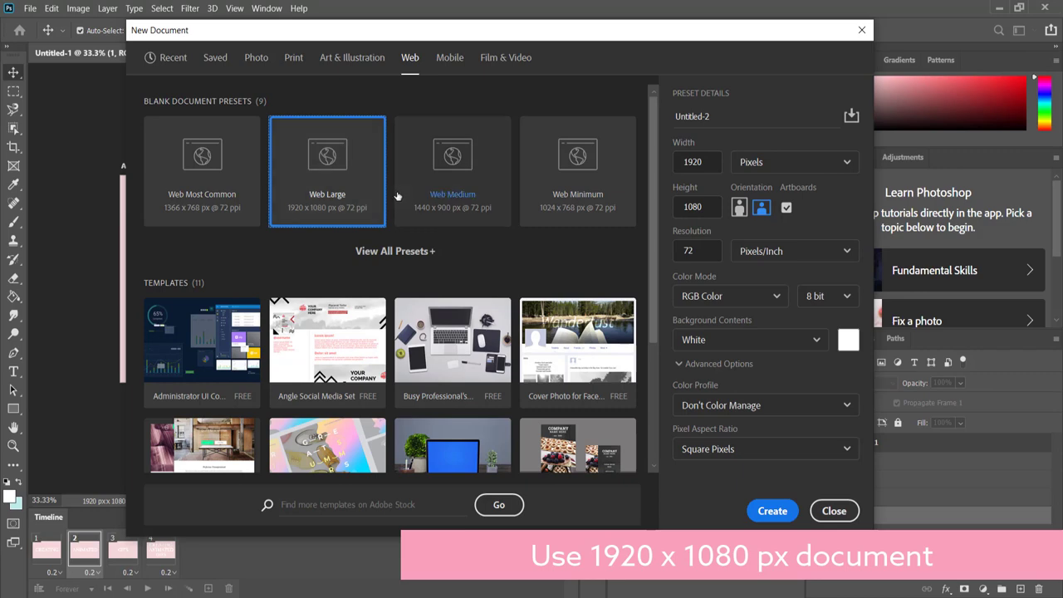
click(772, 510)
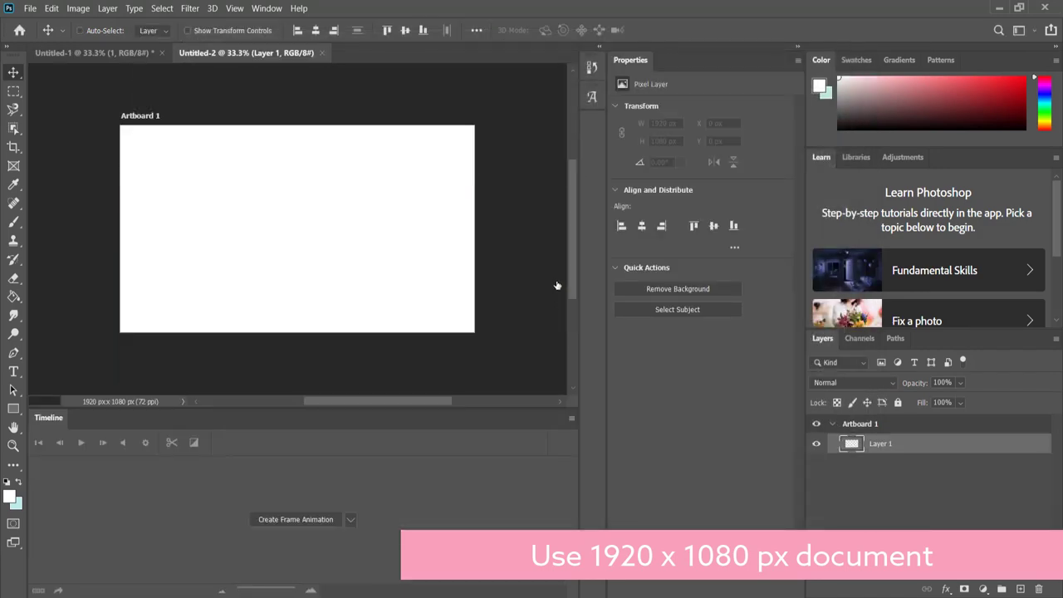
Paste the colour-stripe palette and move it mostly off the artboard's right edge
key(ctrl+v)
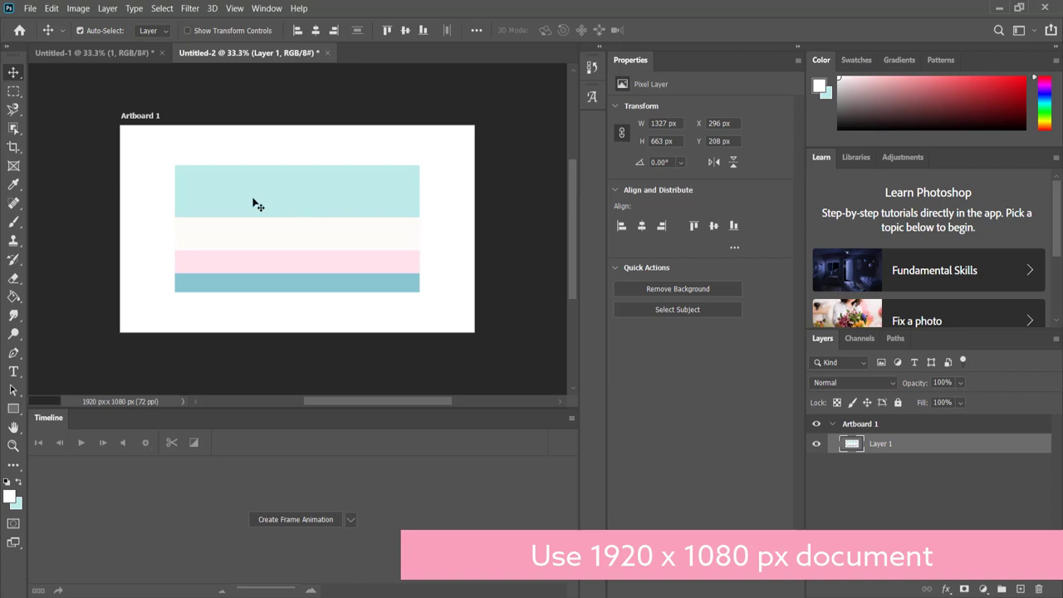
drag(254, 202, 469, 216)
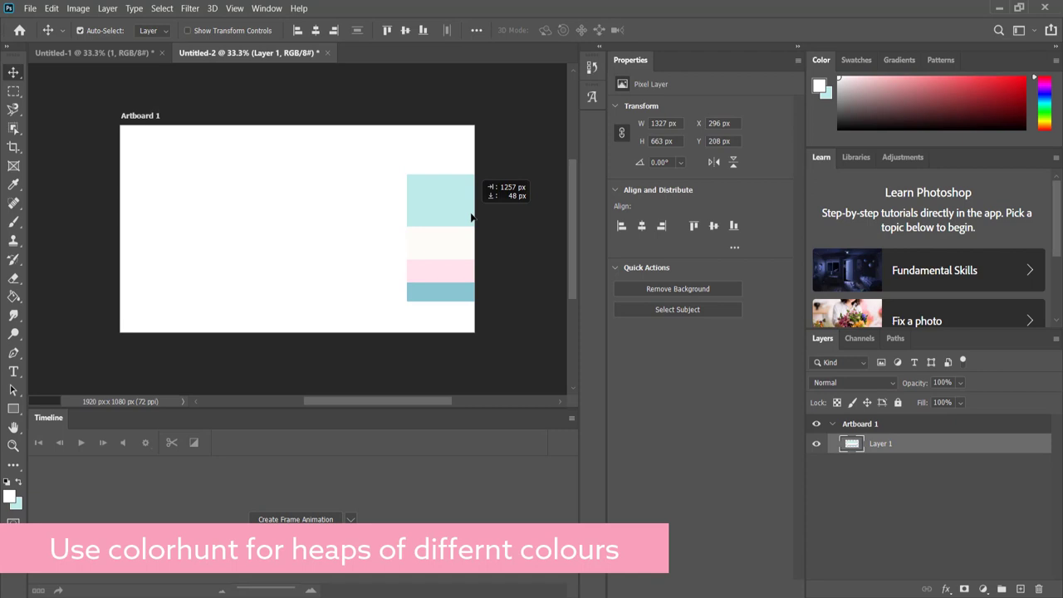
drag(470, 217, 446, 192)
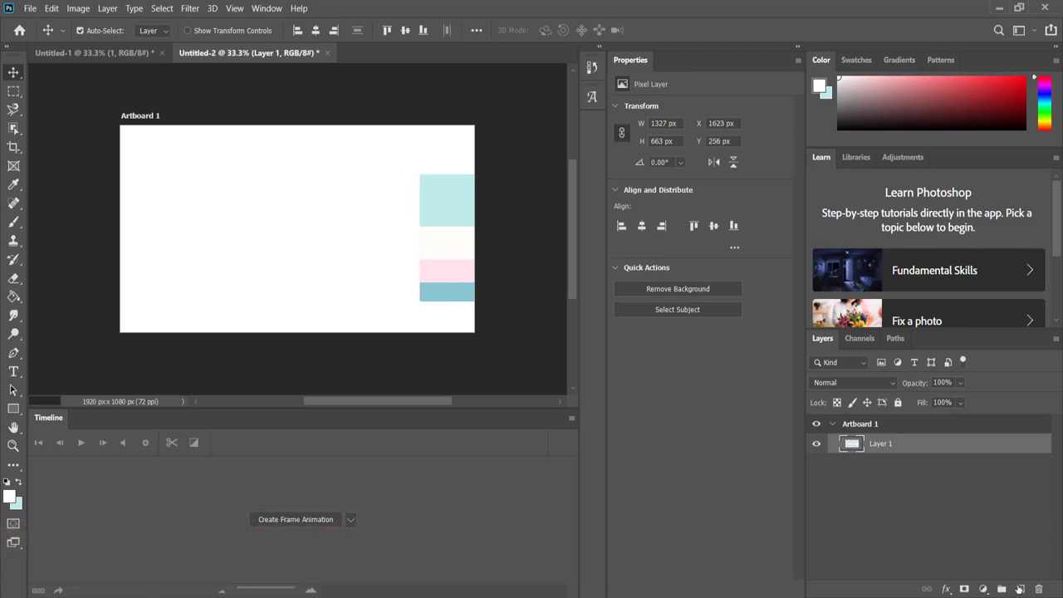
Add a layer beneath the stripes and fill it with the sampled light cyan
click(1021, 589)
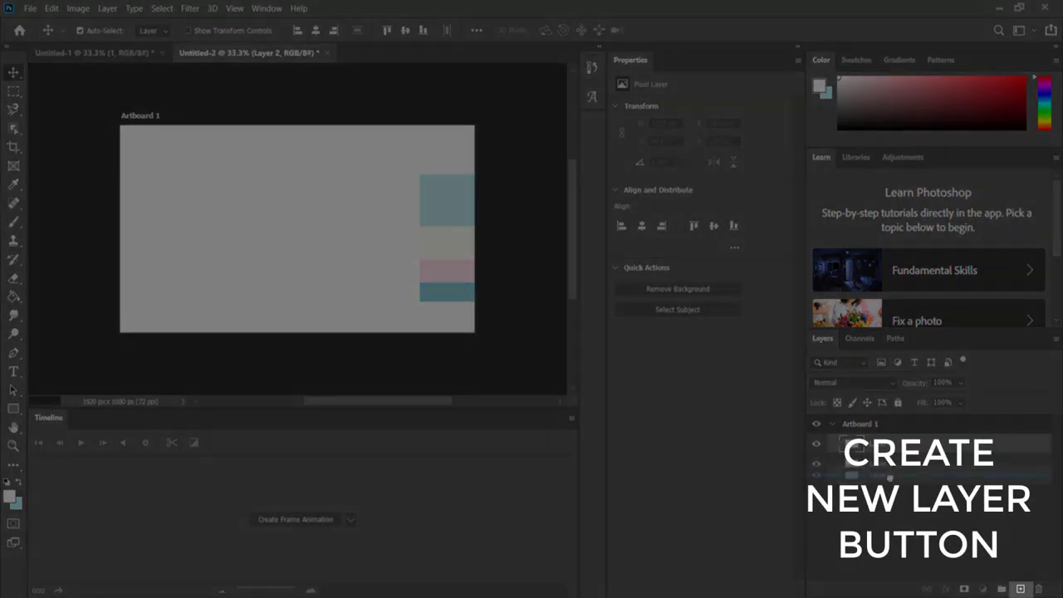
drag(889, 478, 890, 471)
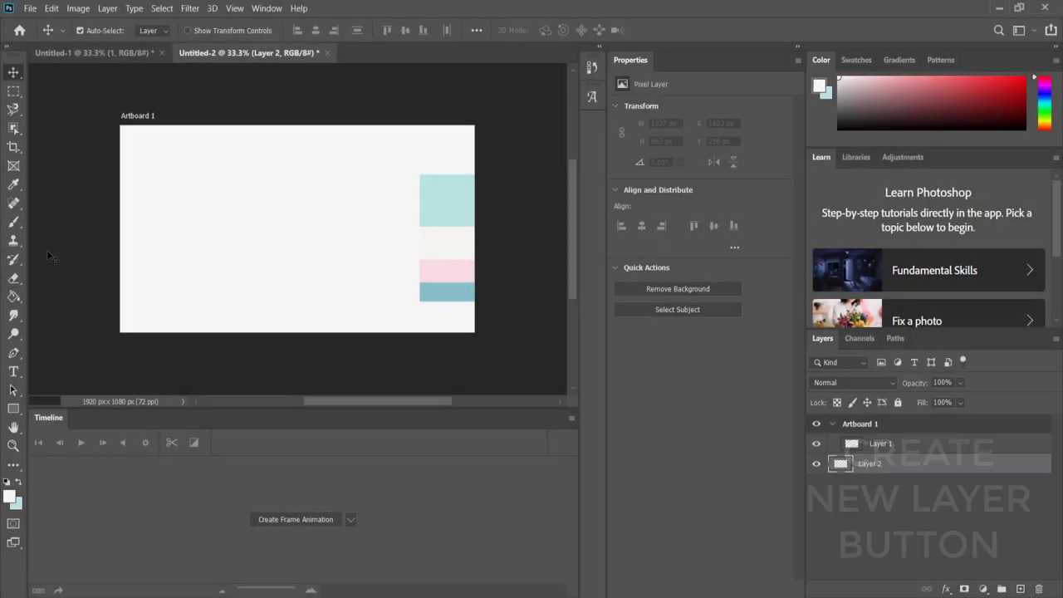
click(13, 184)
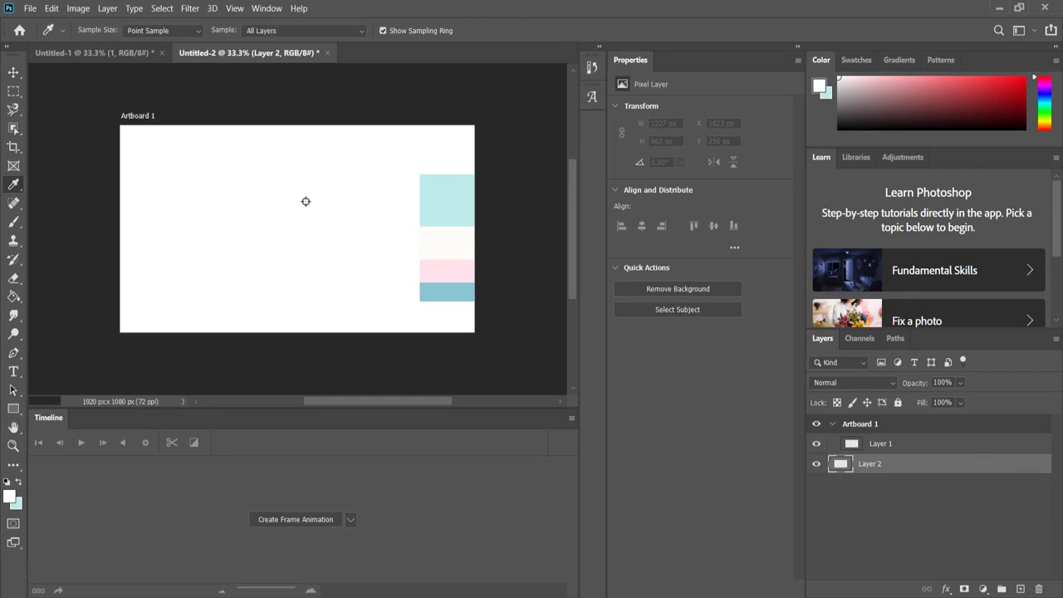
click(443, 186)
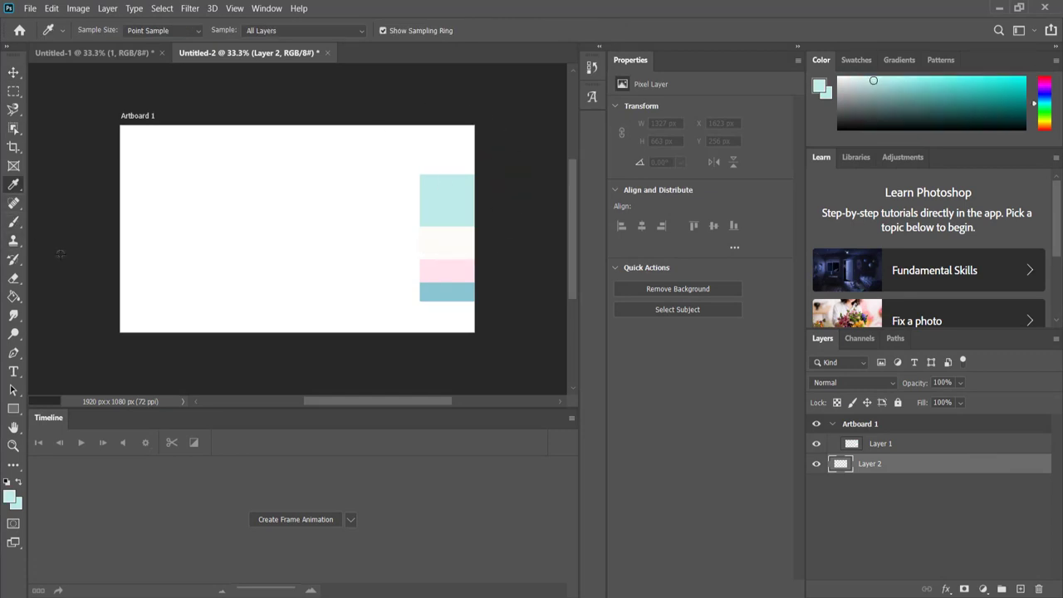
click(13, 297)
key(ctrl+bracketright)
click(171, 245)
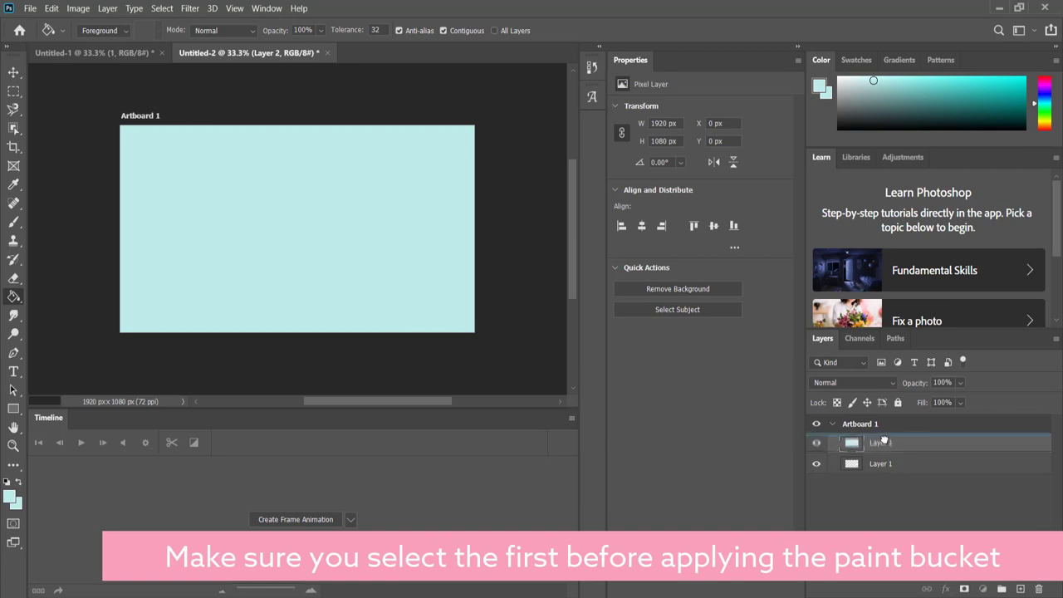
Put the stripes layer back on top and move the swatches into the bottom-right corner
drag(863, 466, 885, 445)
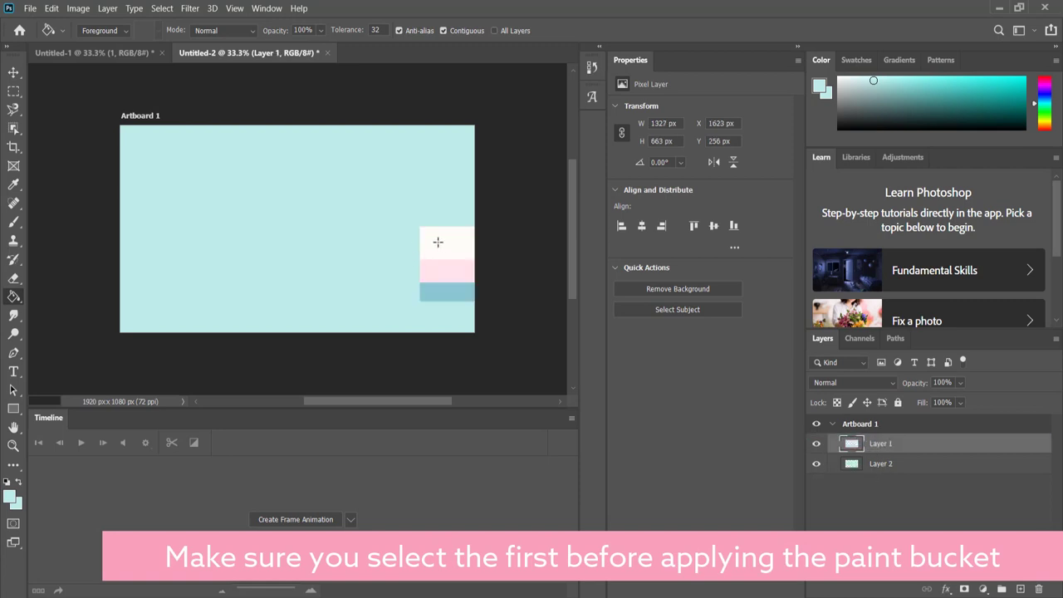
key(v)
drag(444, 266, 478, 308)
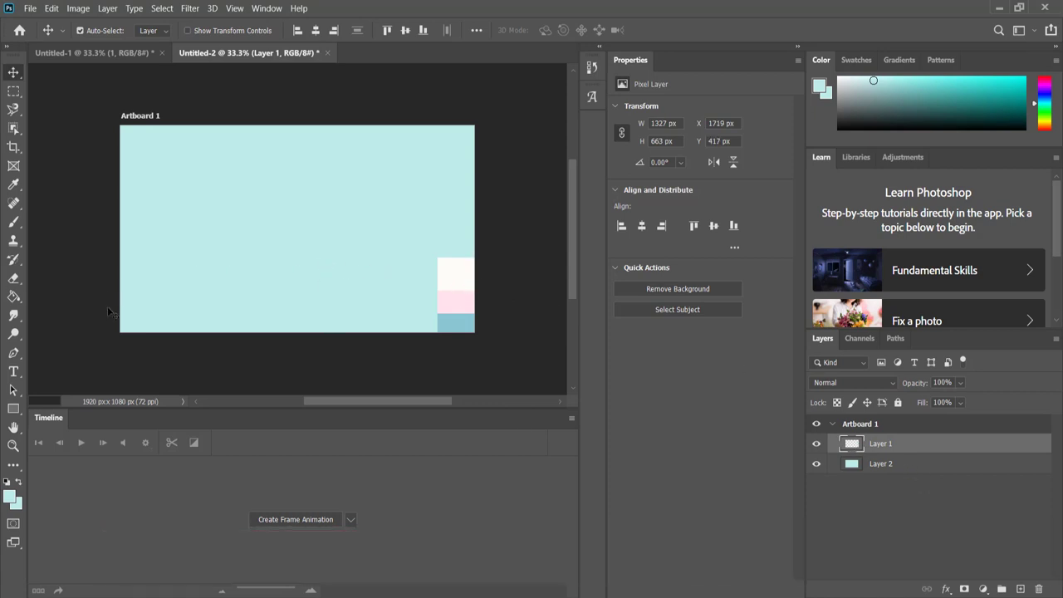
Type CREATING in white (ffffff) at 350 pt as a new text layer
click(14, 373)
click(222, 227)
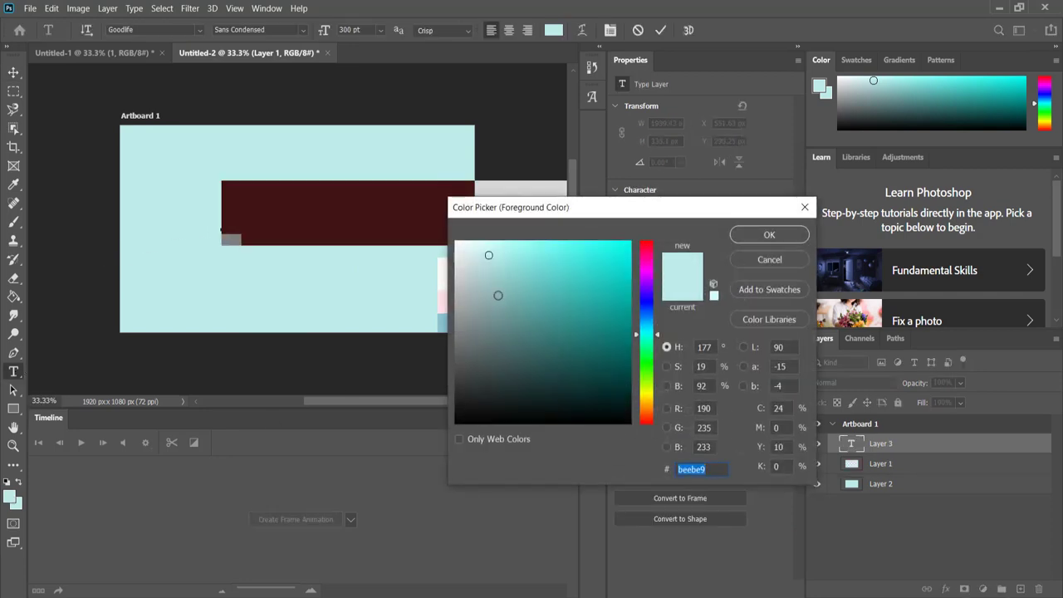
text(ffffff)
click(754, 236)
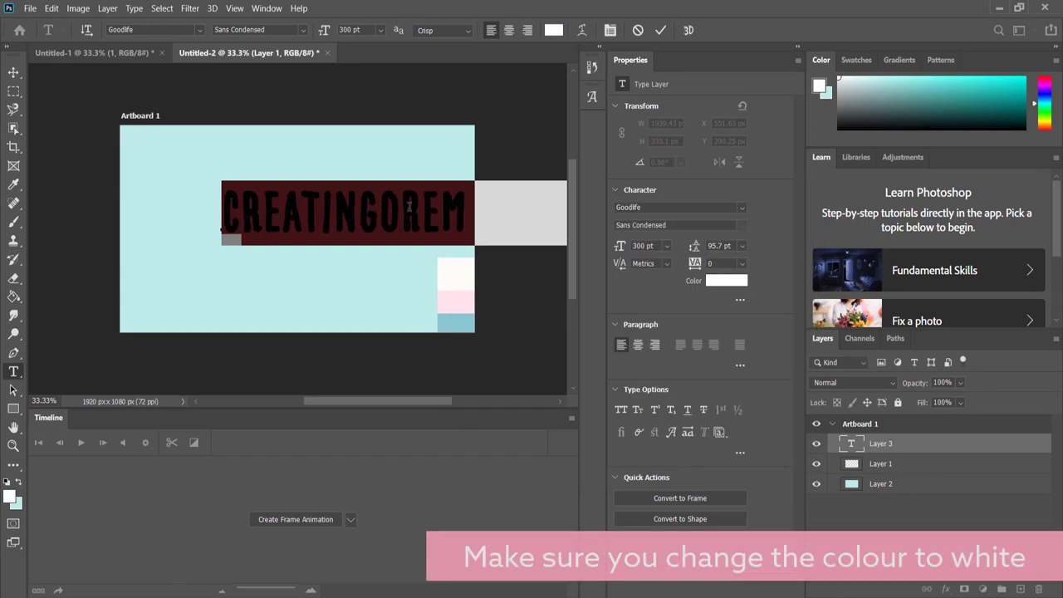
text(C)
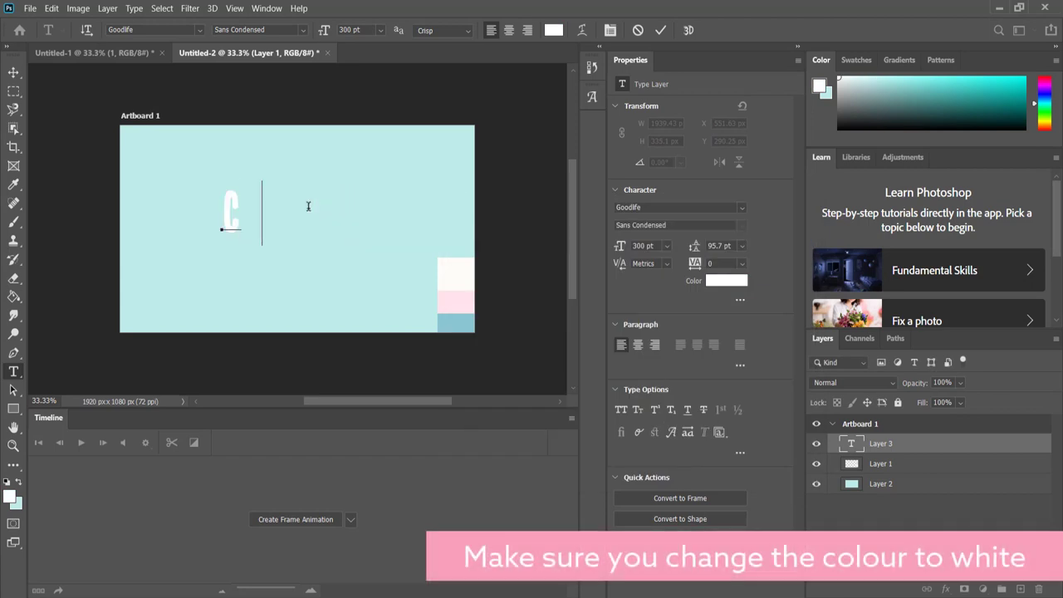
text(REATING)
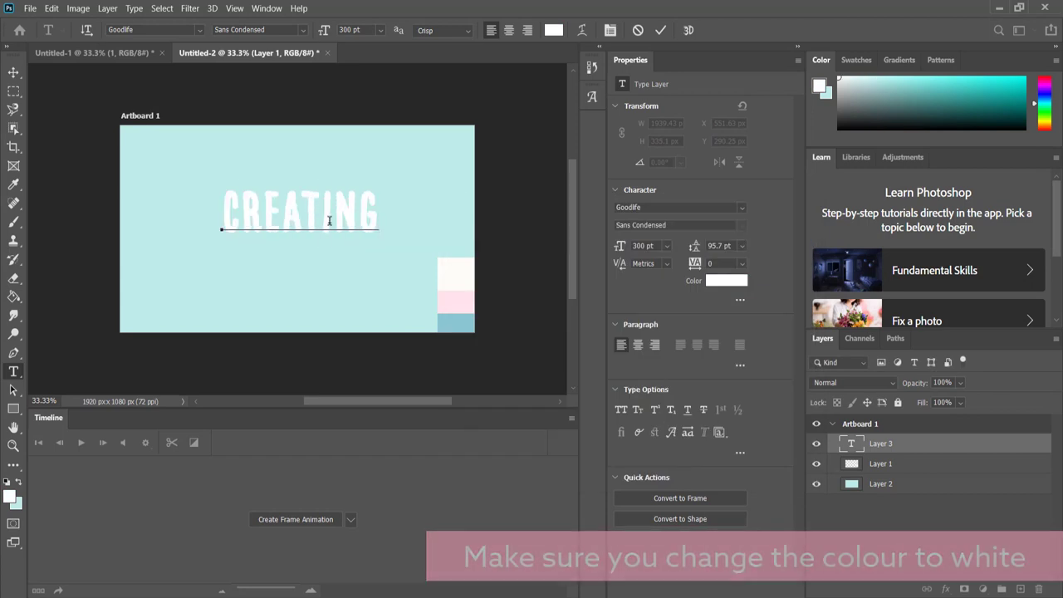
key(ctrl+a)
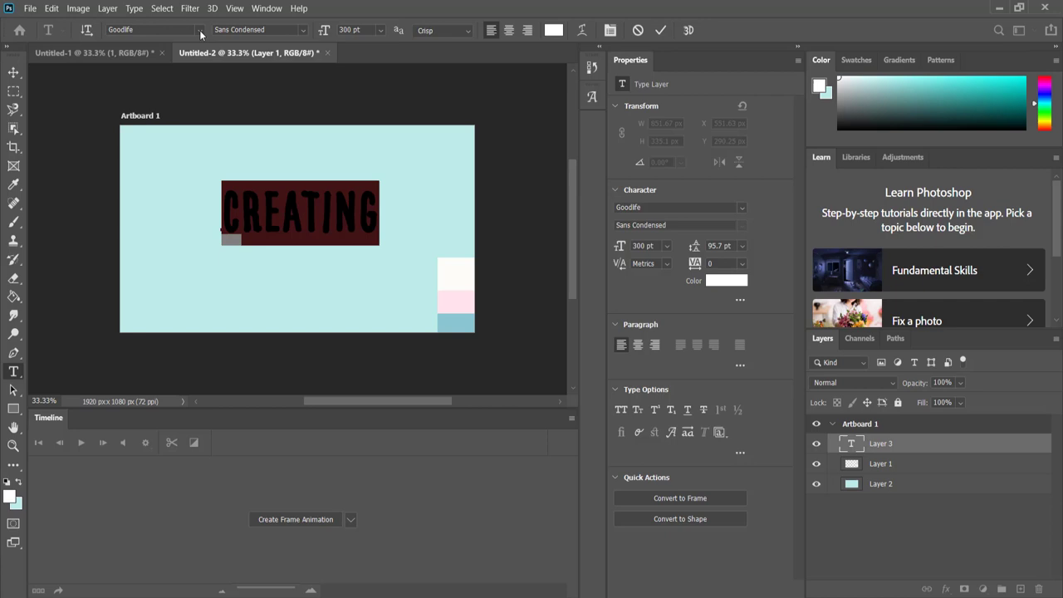
click(367, 30)
text(350)
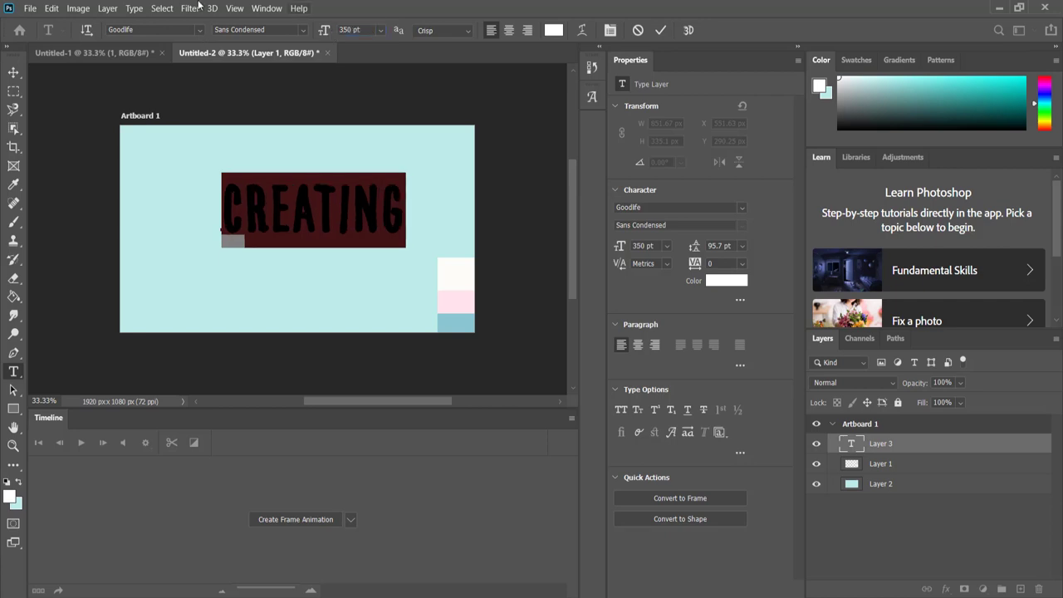
click(14, 73)
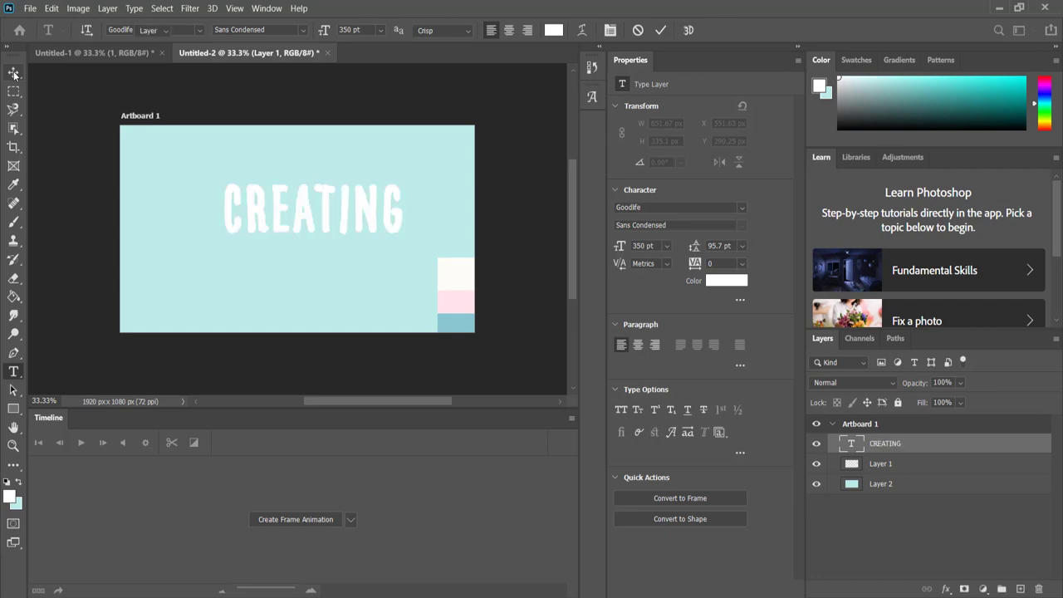
Centre CREATING horizontally and vertically on the artboard, then hide its layer
key(ctrl+a)
click(80, 29)
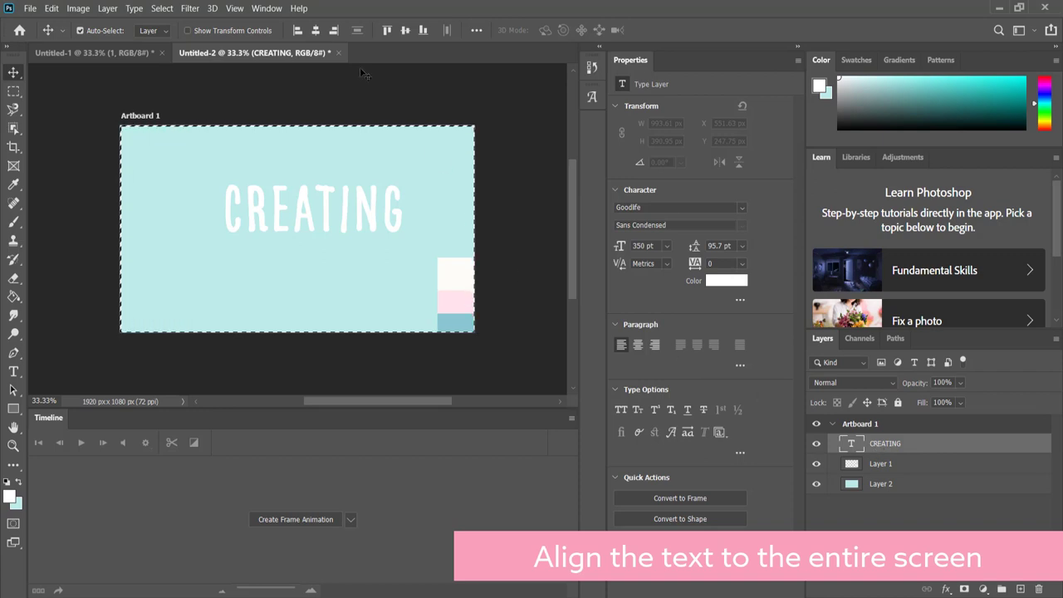
click(316, 30)
click(405, 29)
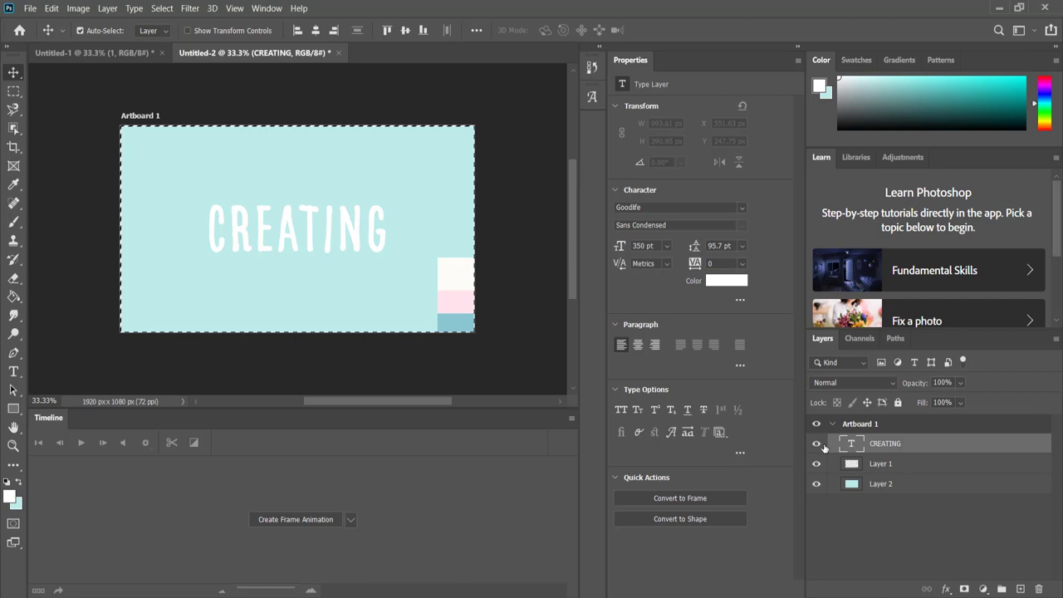
click(816, 444)
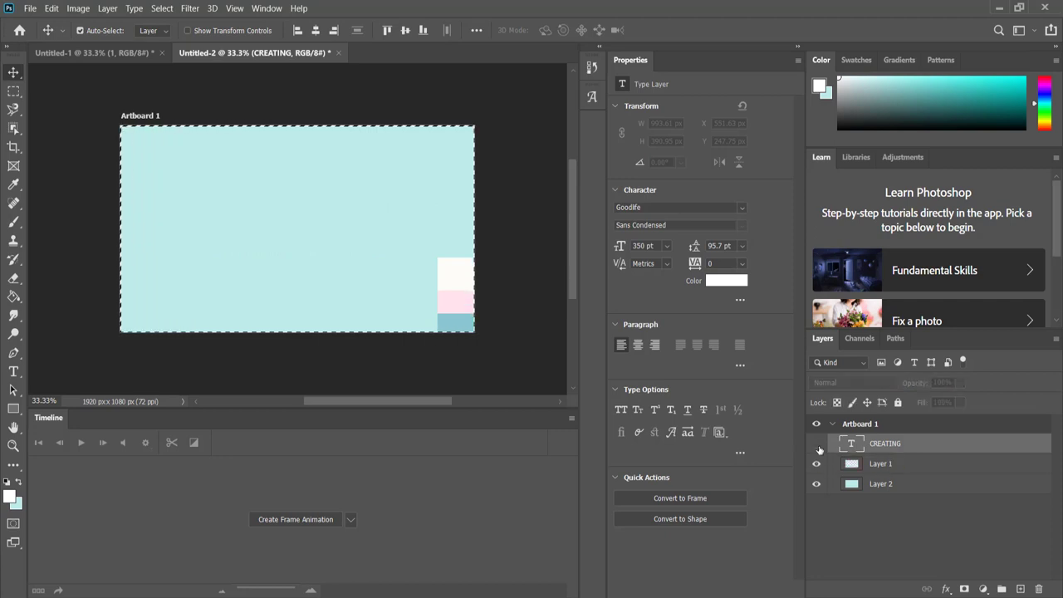
click(14, 89)
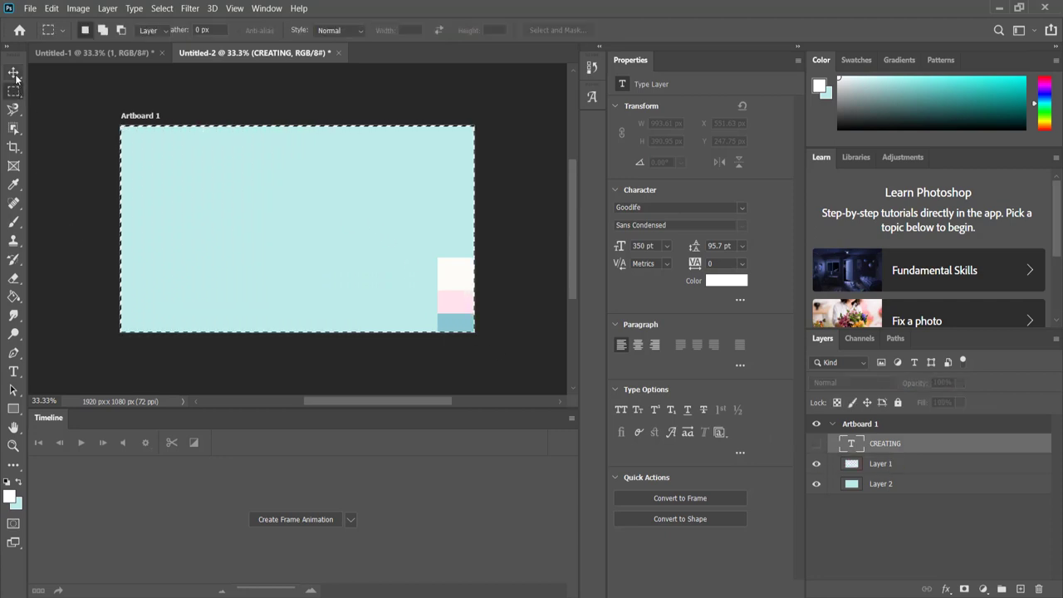
Add a white ANIMATED text layer, centre it on the artboard, and hide it
click(13, 371)
click(211, 227)
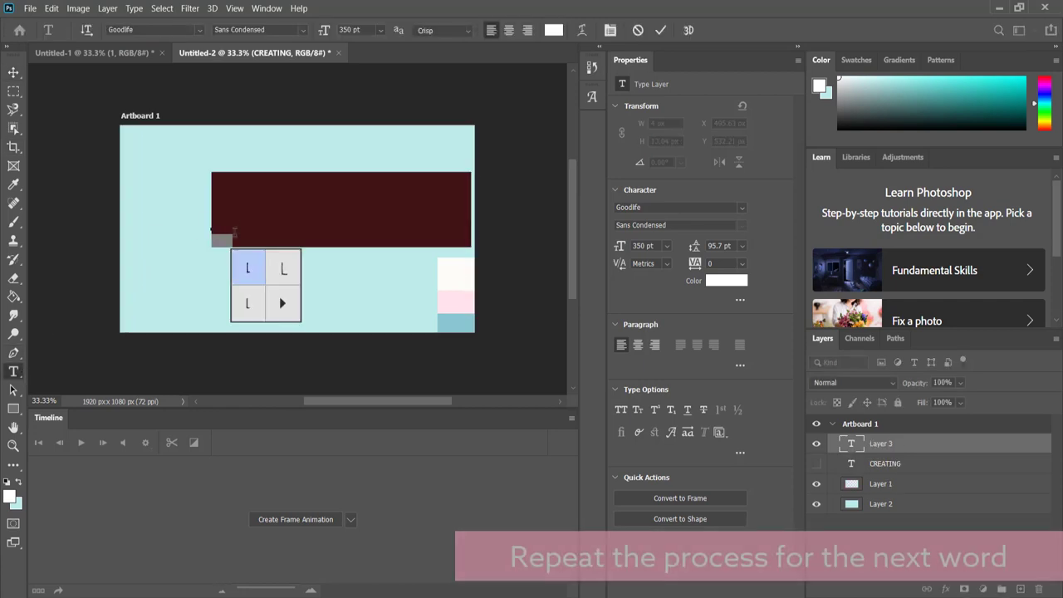
key(BackSpace)
key(ctrl+v)
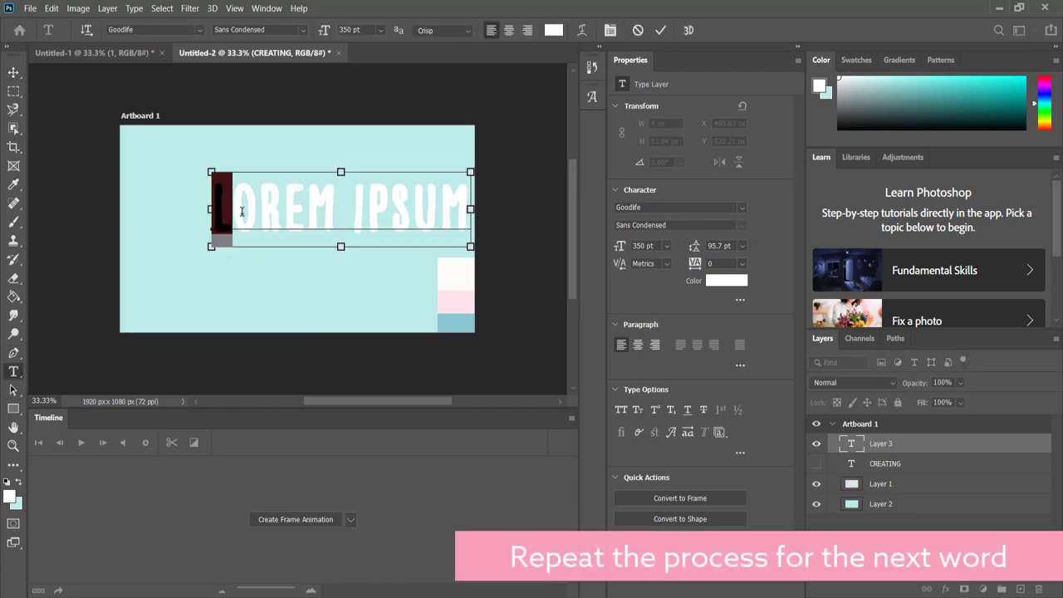
key(ctrl+a)
click(241, 212)
key(ctrl+a)
text(ANI)
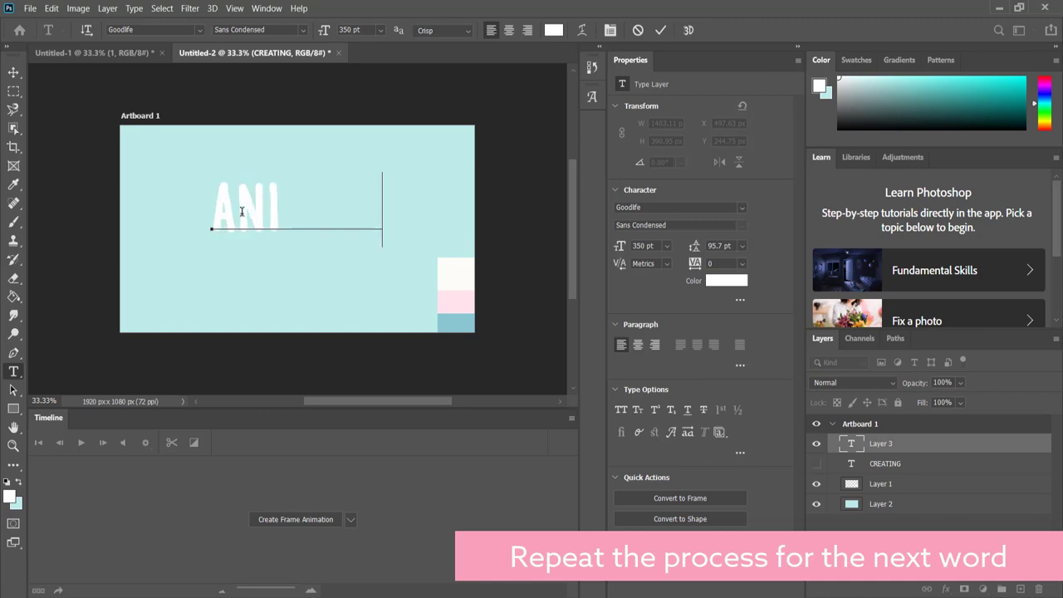
text(MATED)
key(ctrl+a)
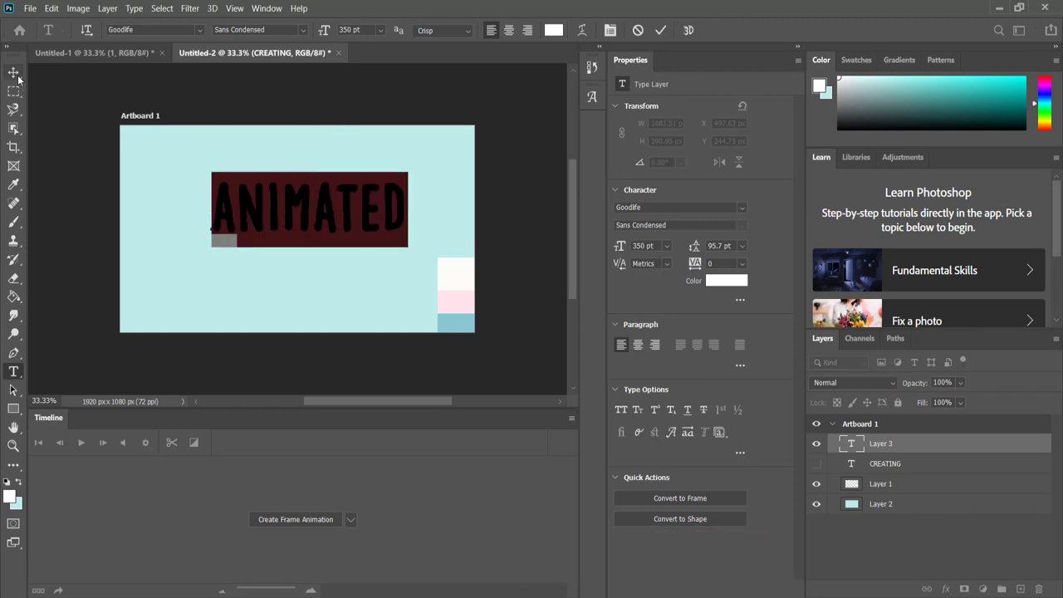
click(17, 76)
key(ctrl+a)
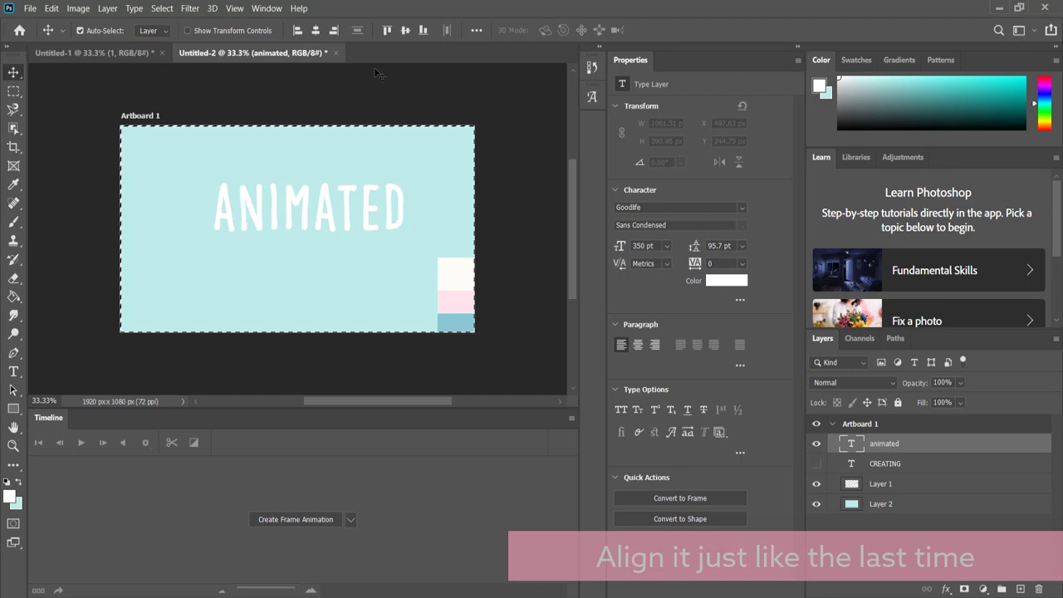
click(315, 30)
click(405, 30)
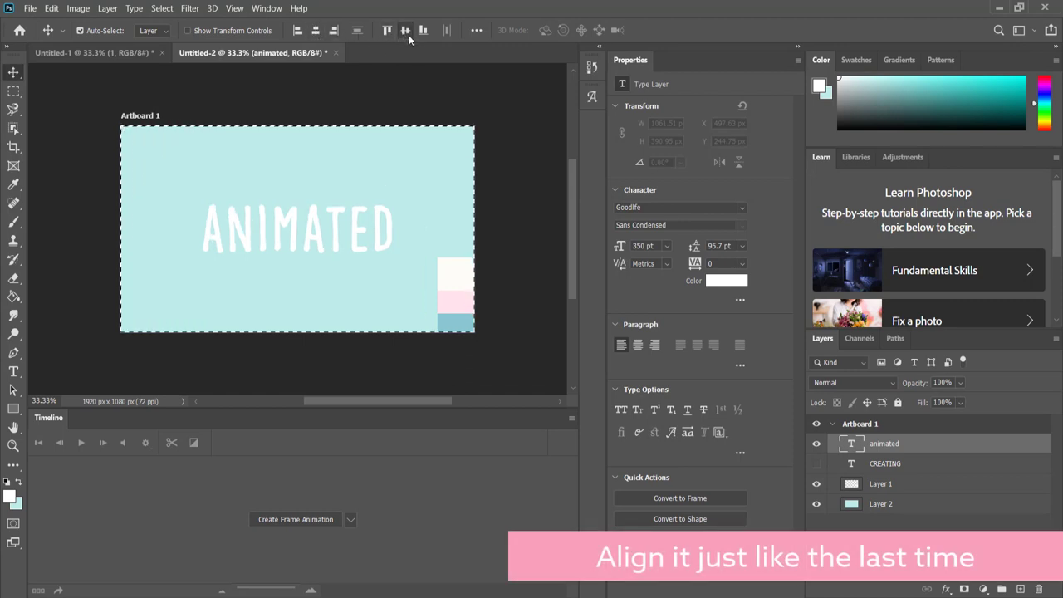
click(817, 444)
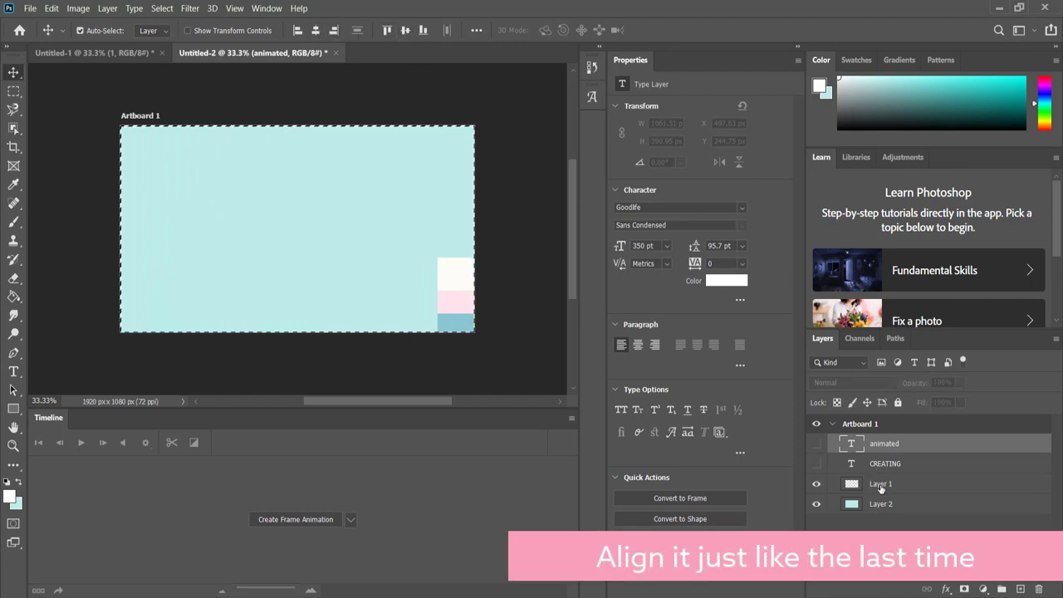
Add a centred GIFS text layer, keeping ANIMATED and CREATING hidden
click(13, 371)
click(254, 208)
text(gifs)
key(ctrl+Return)
key(v)
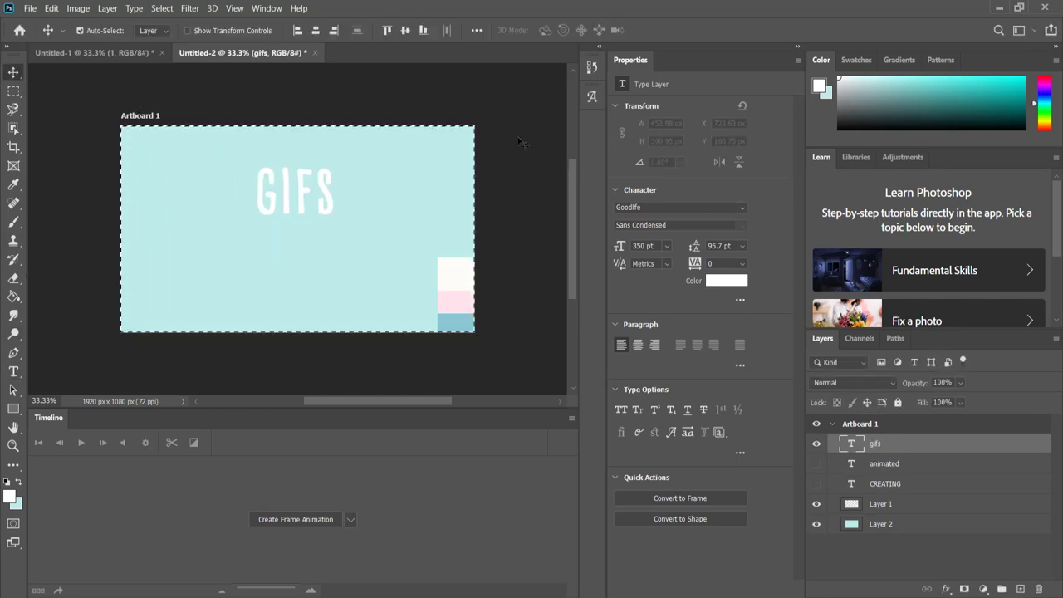
click(405, 31)
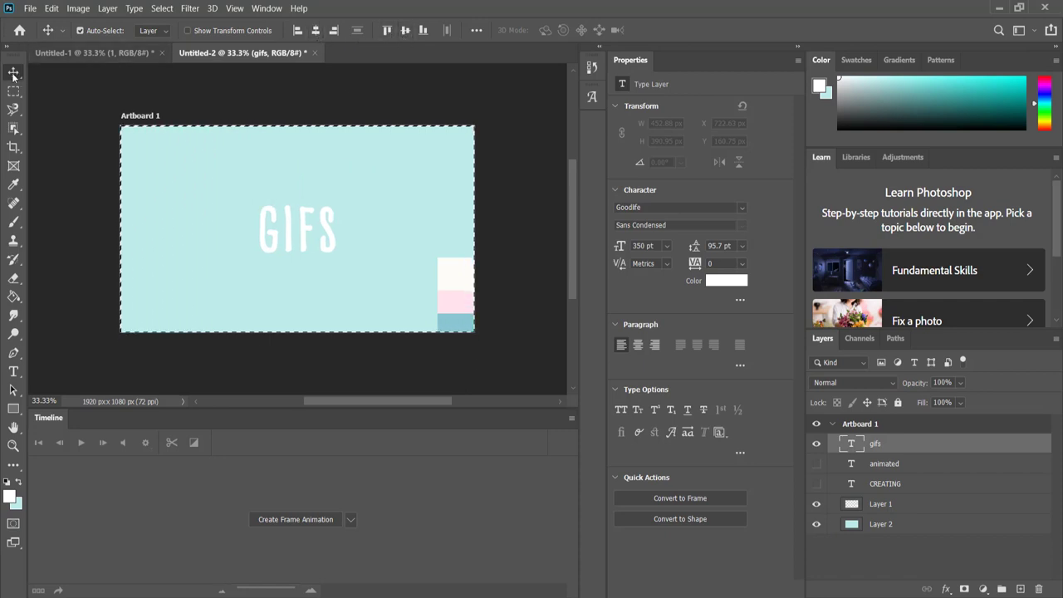
click(817, 483)
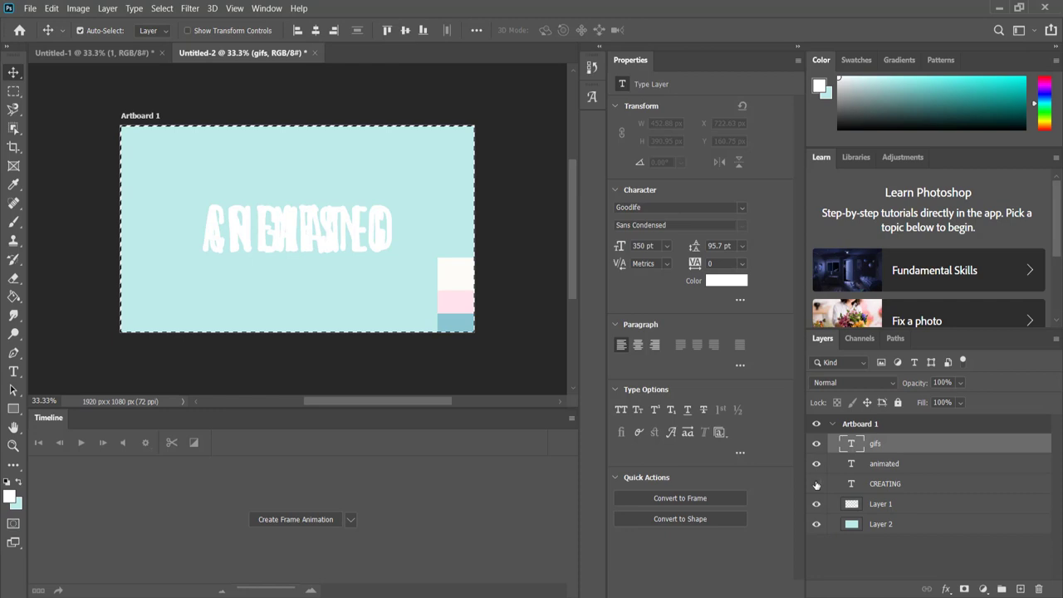
click(816, 464)
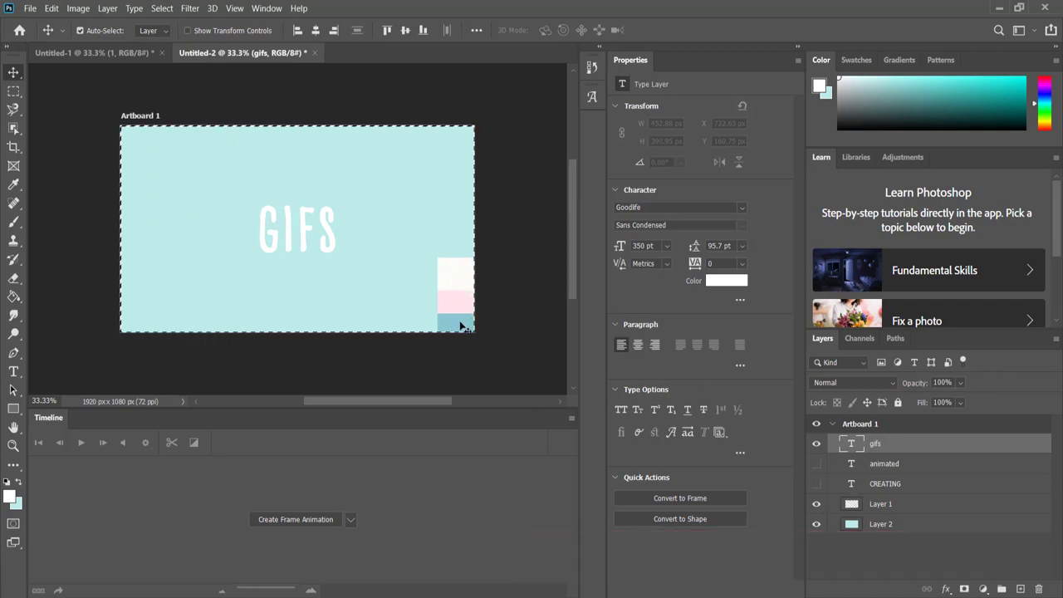
Add a new layer above Layer 2 and fill it with the light pink swatch
click(886, 525)
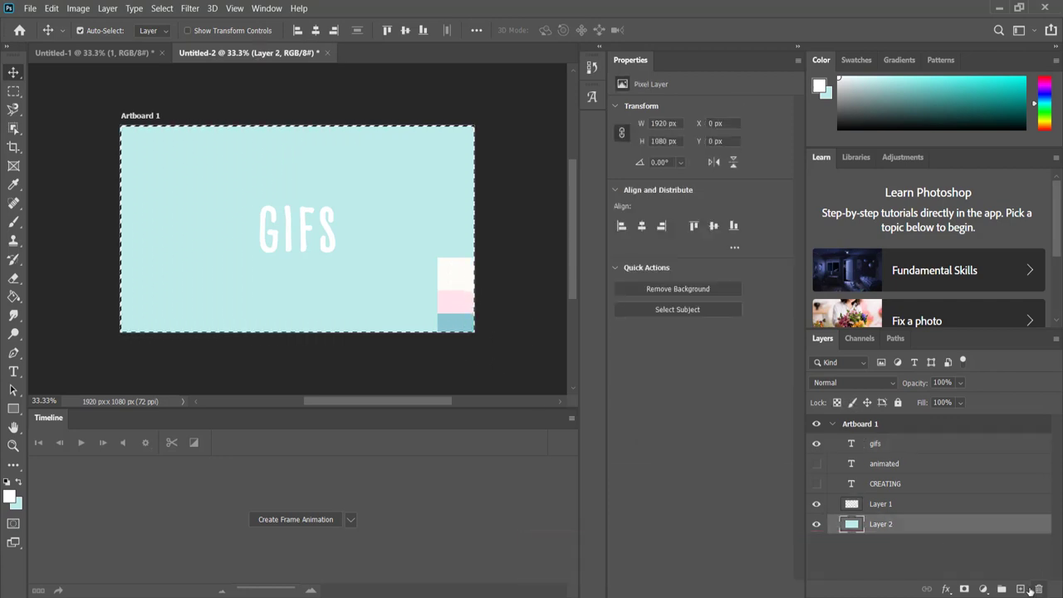
click(1021, 589)
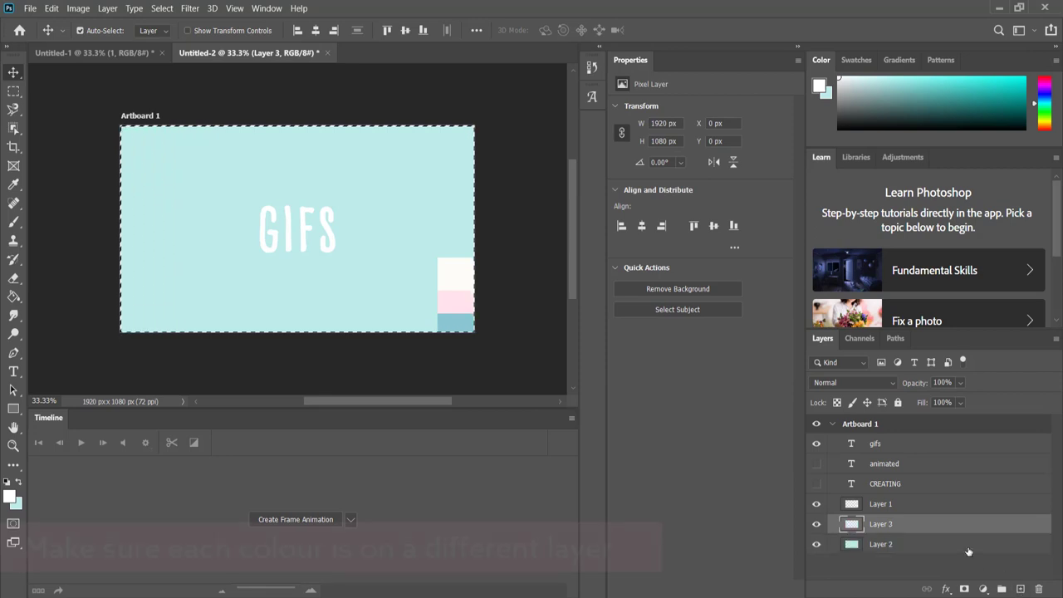
key(i)
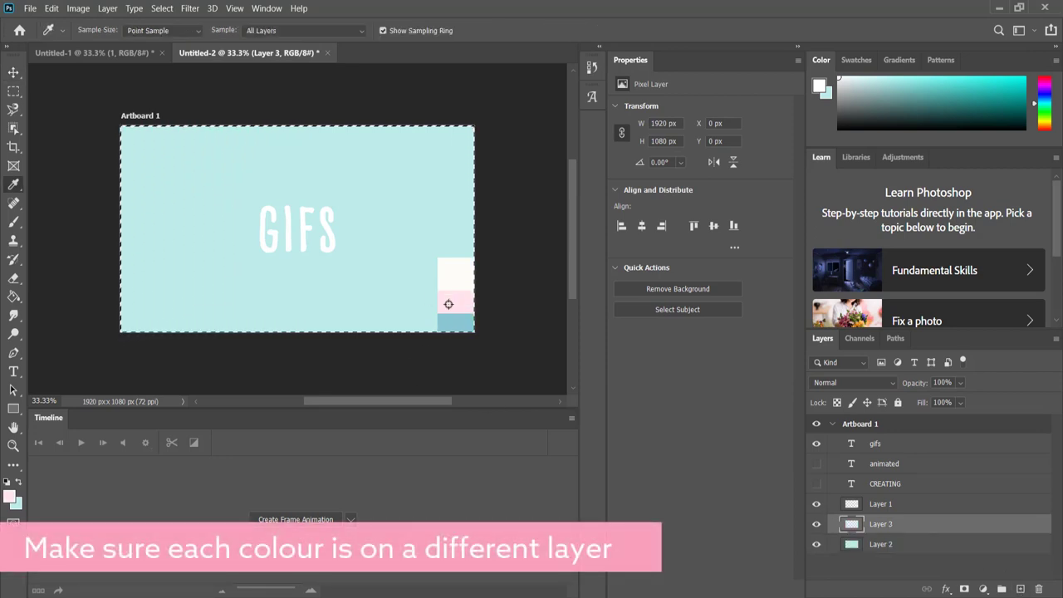
click(448, 304)
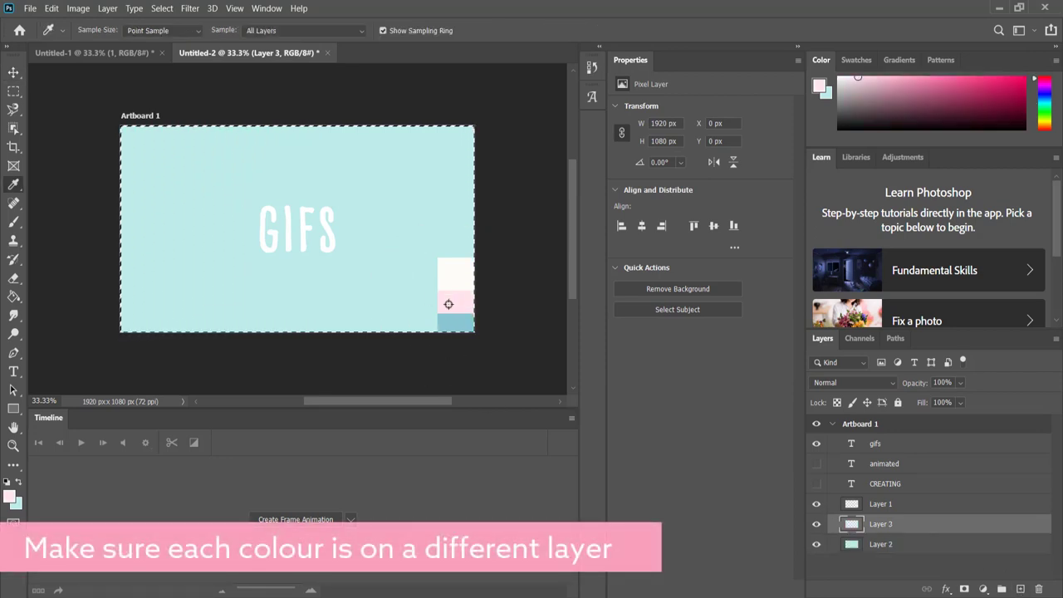
click(14, 298)
click(174, 302)
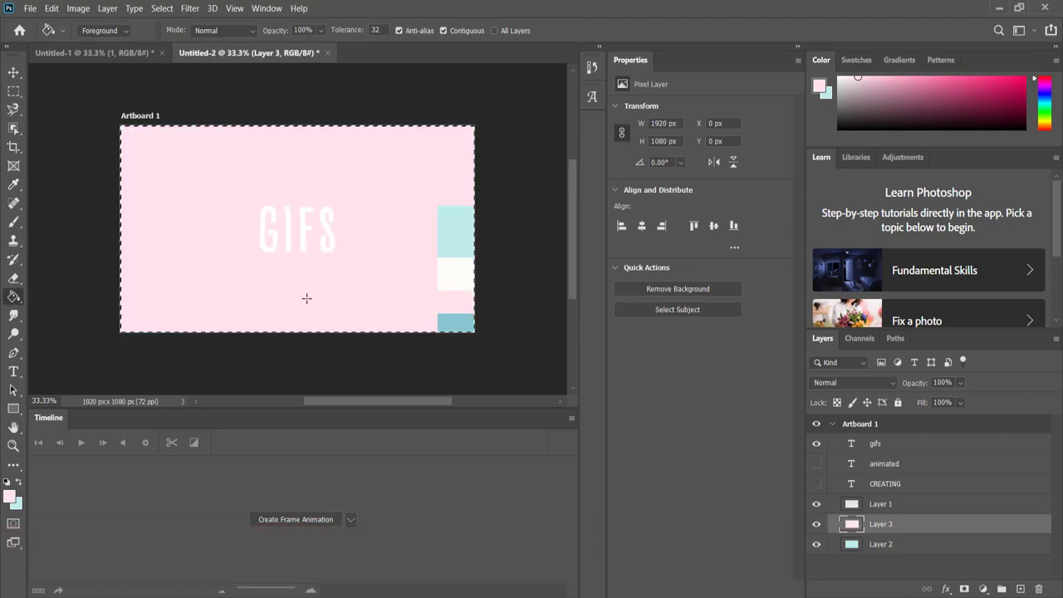
Add Layer 4 and fill it with the blue swatch colour
click(1021, 589)
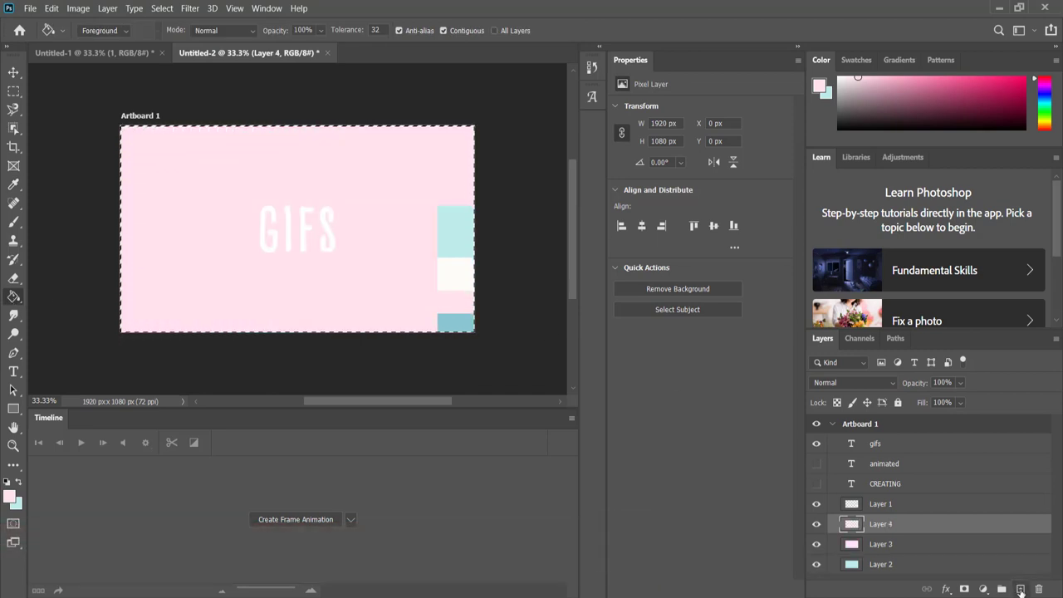
key(i)
click(452, 322)
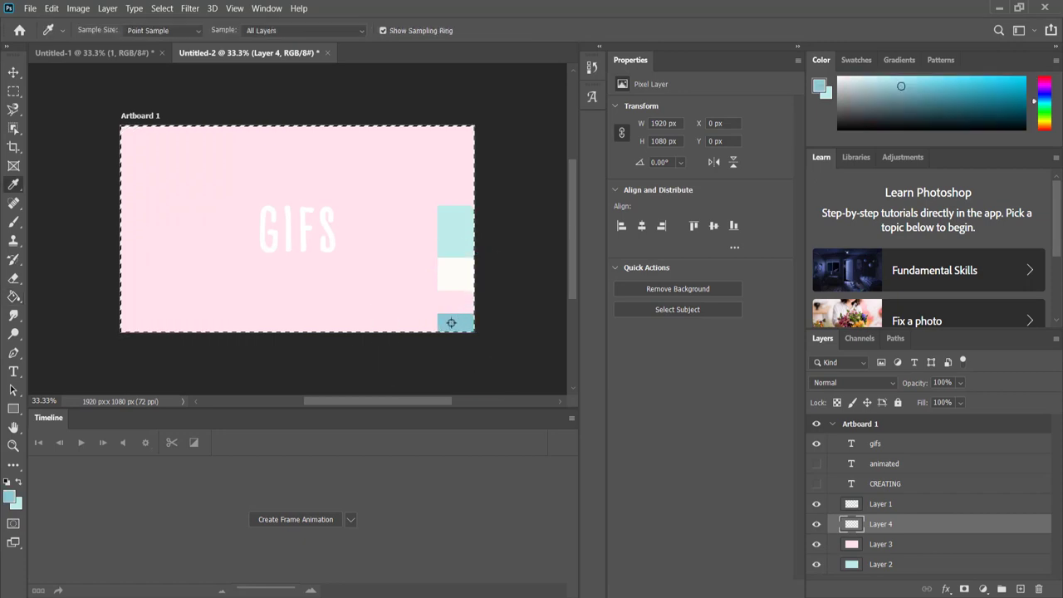
key(g)
click(208, 295)
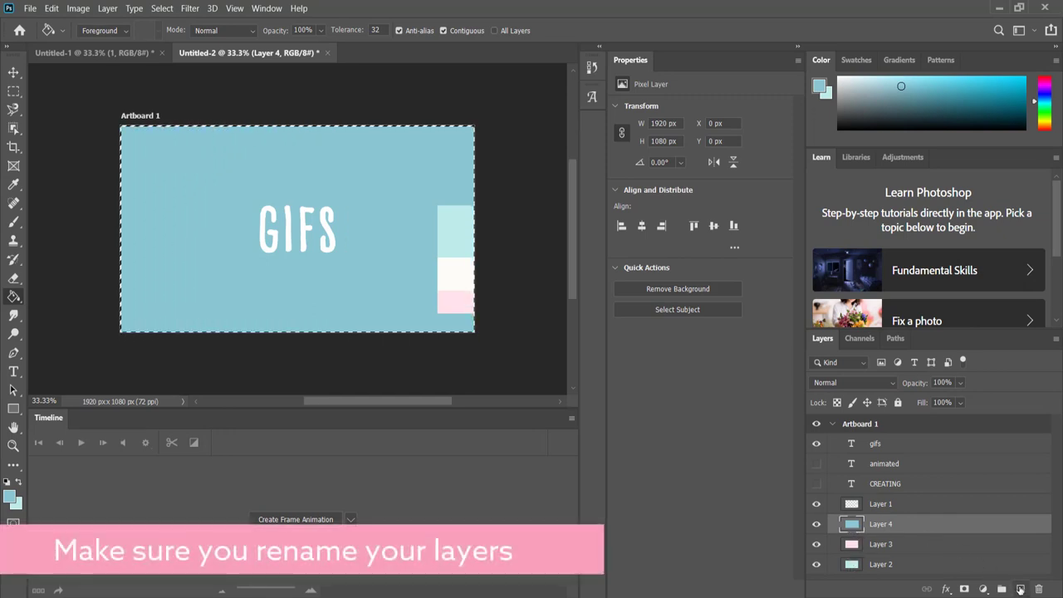
Add another layer, sample the near-white swatch, and select swatch Layer 1
click(1020, 588)
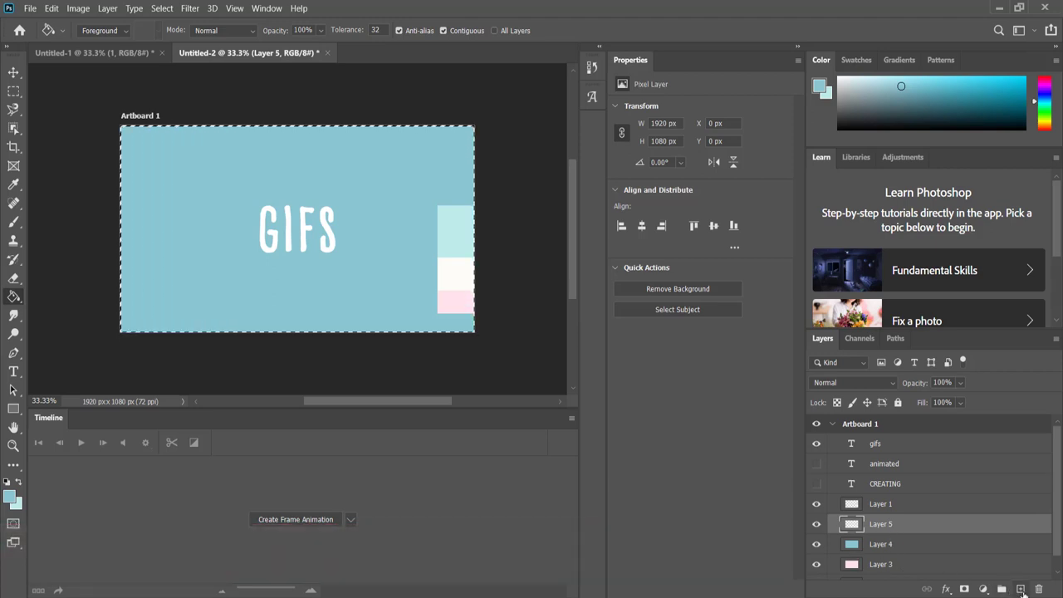
key(i)
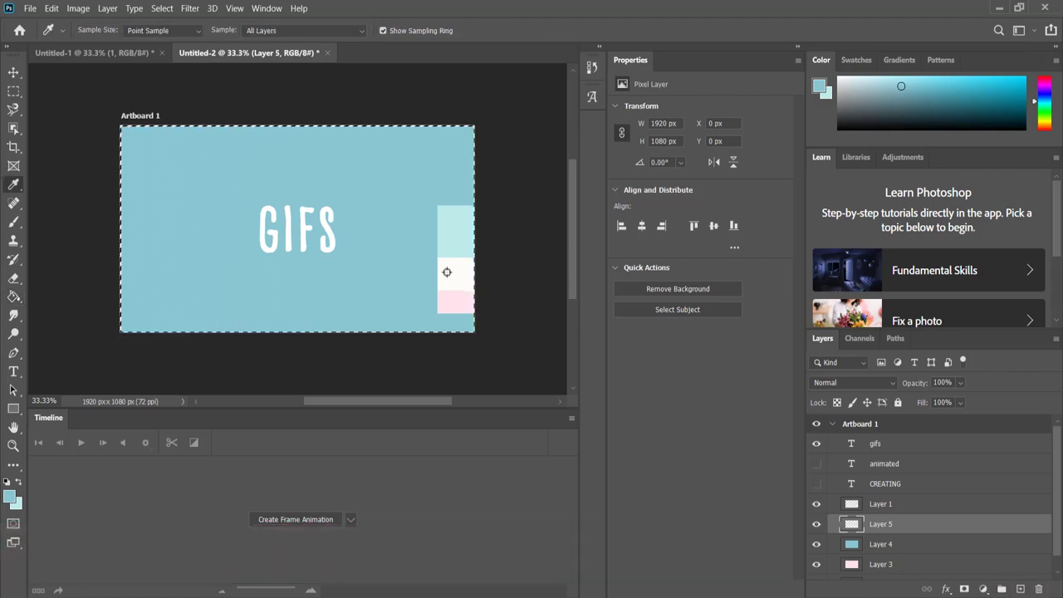
click(449, 266)
key(g)
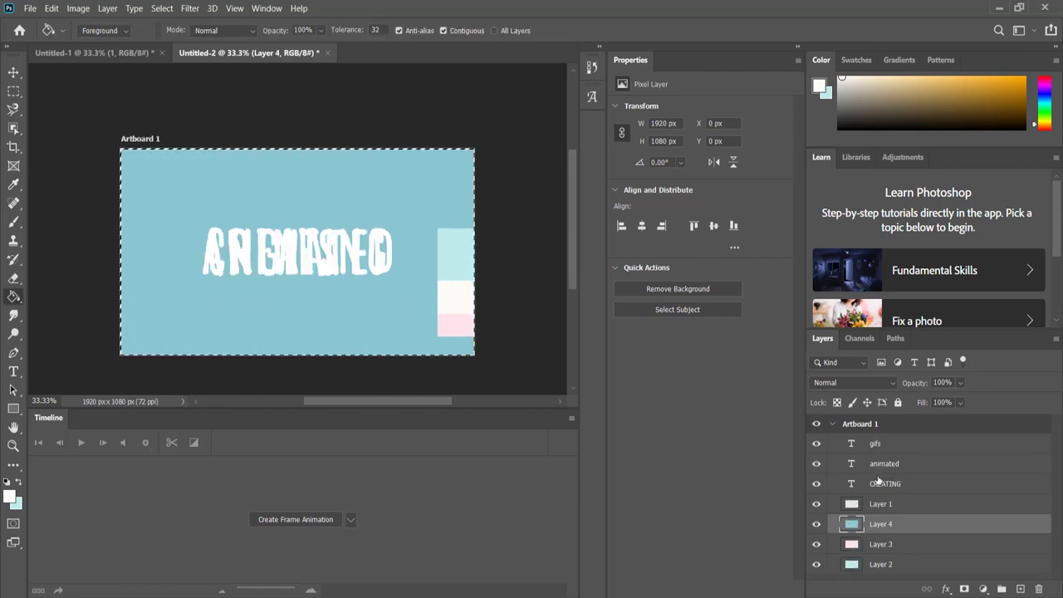
click(895, 505)
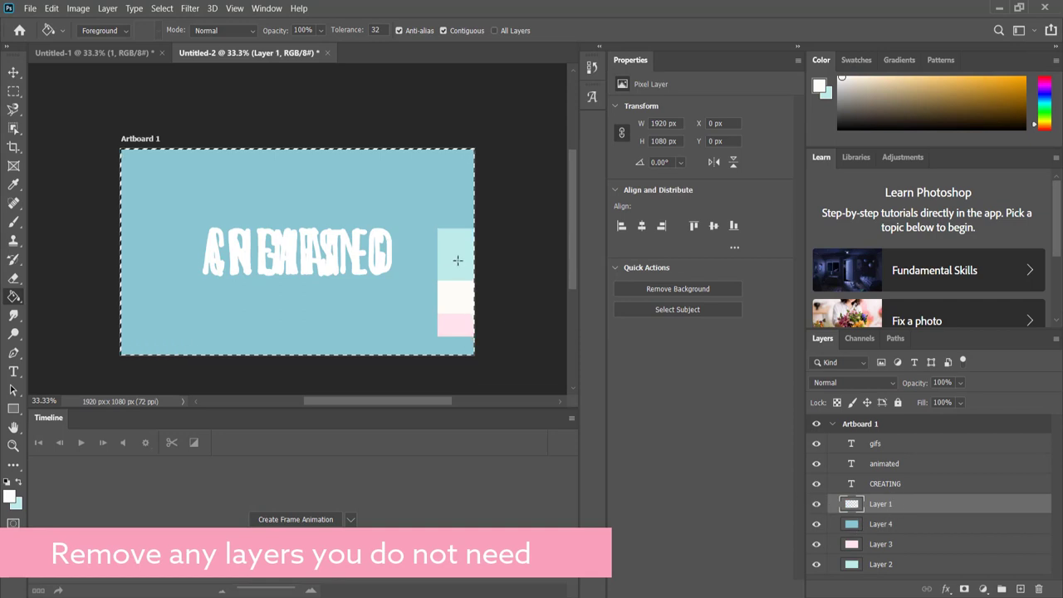
Delete the swatch layer and gather the colour and text layers into a new group
drag(896, 505, 1038, 588)
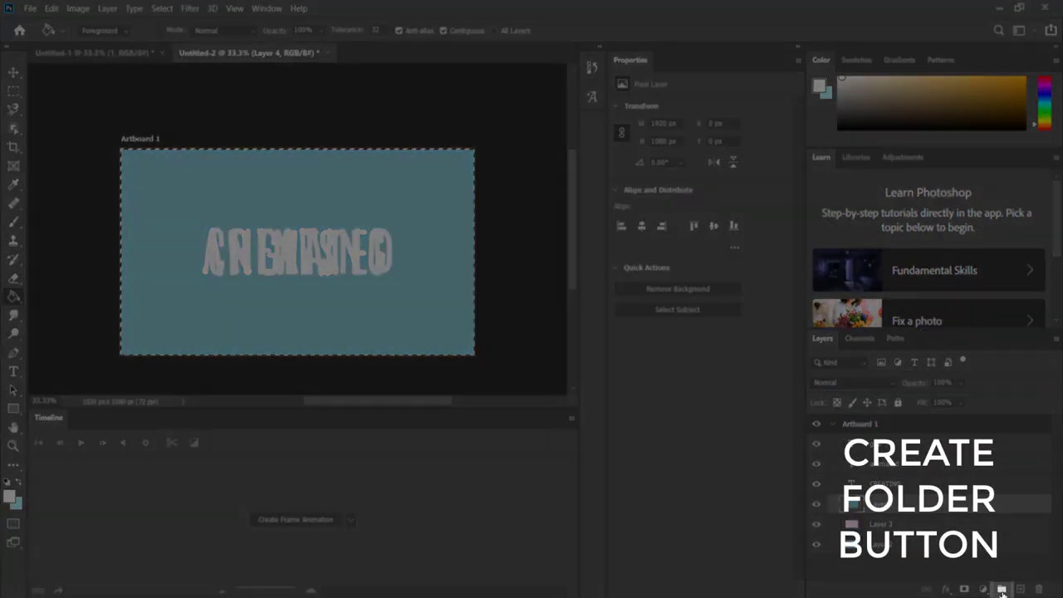
click(1001, 589)
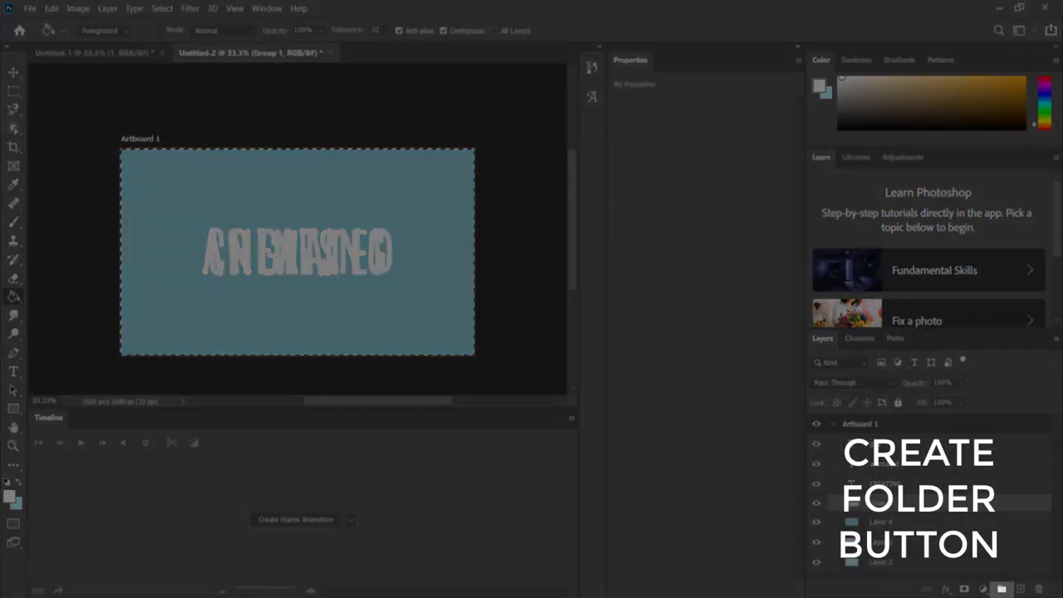
click(883, 523)
shift+click(881, 562)
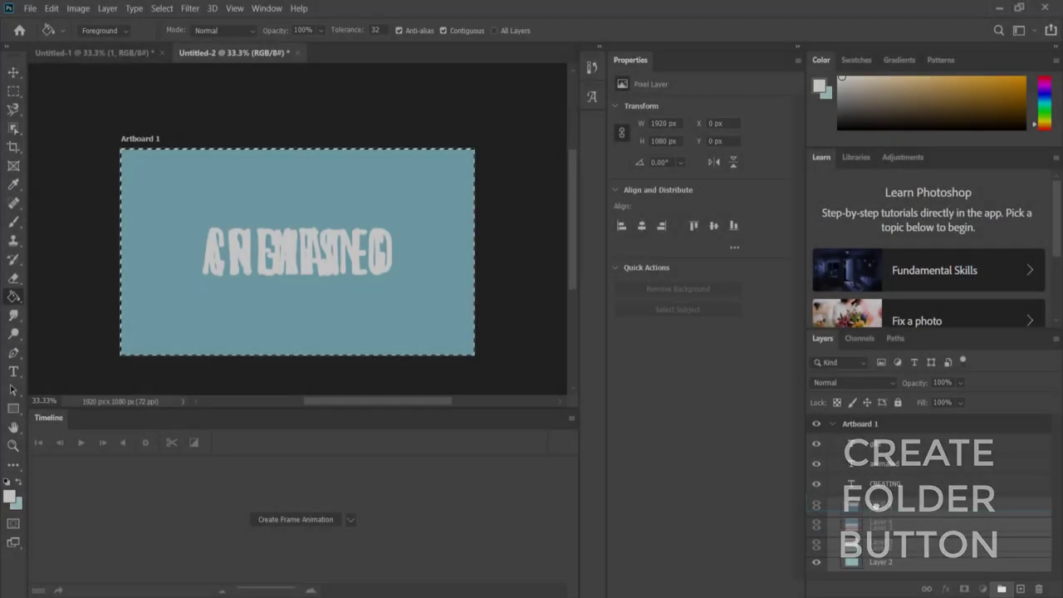
drag(878, 513, 878, 506)
click(874, 446)
shift+click(884, 483)
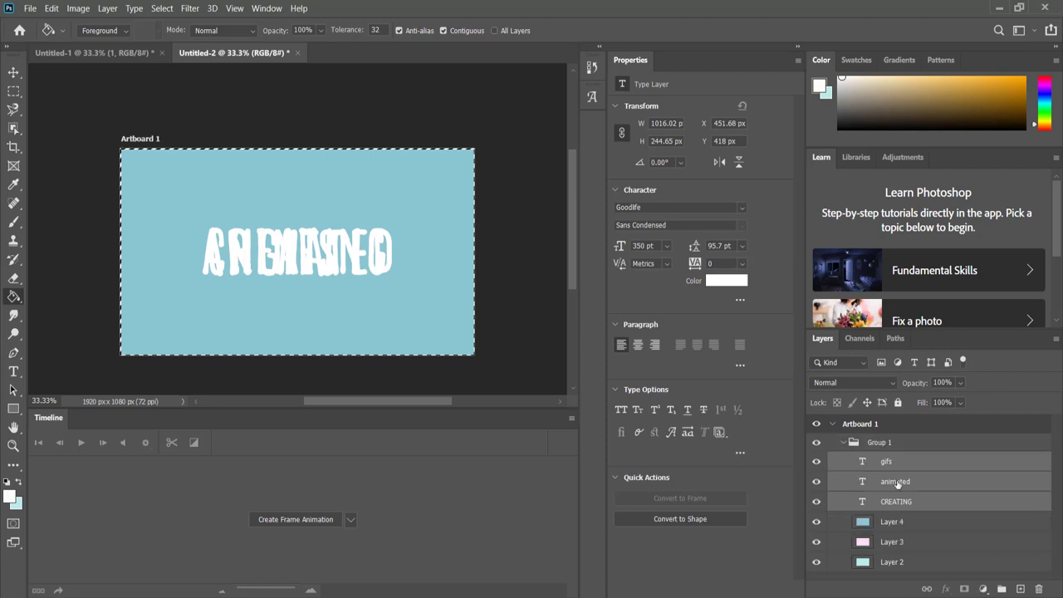
Rename the group 1, duplicate it with Ctrl+J, and rename a copy 2
click(874, 444)
double_click(876, 443)
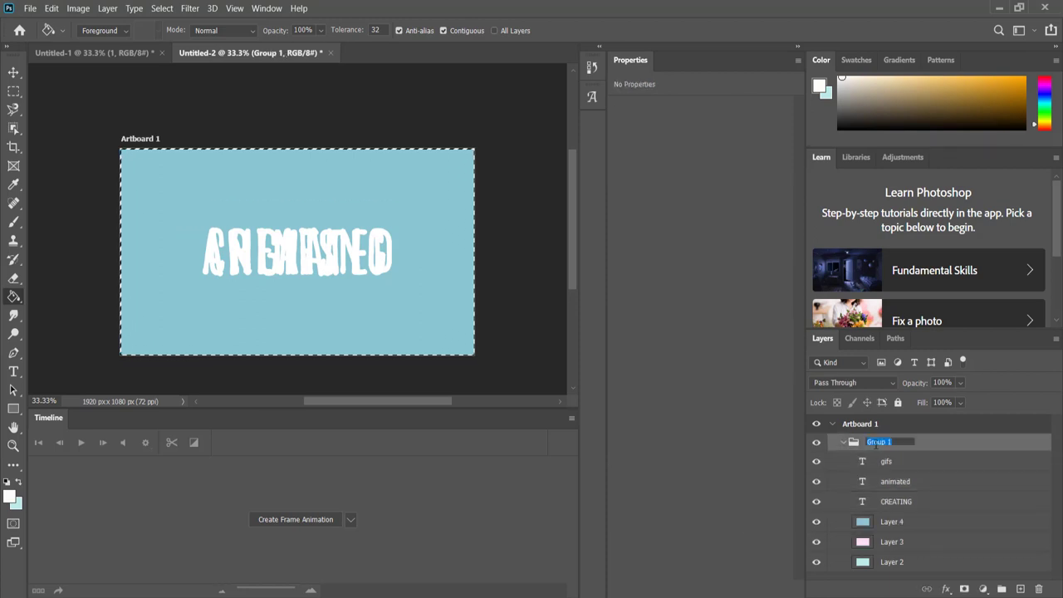
text(1)
key(Return)
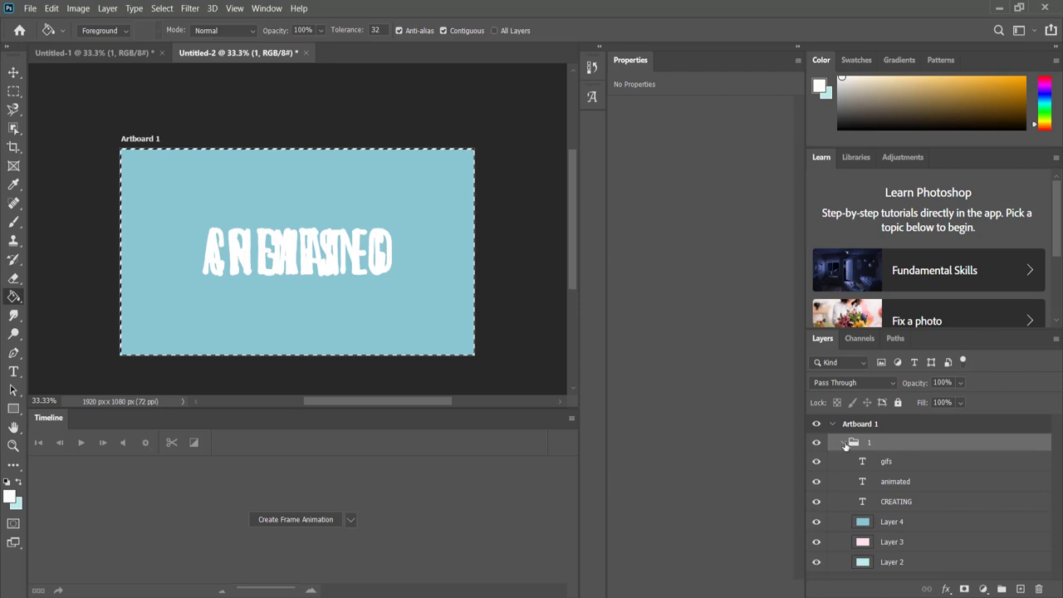
click(842, 443)
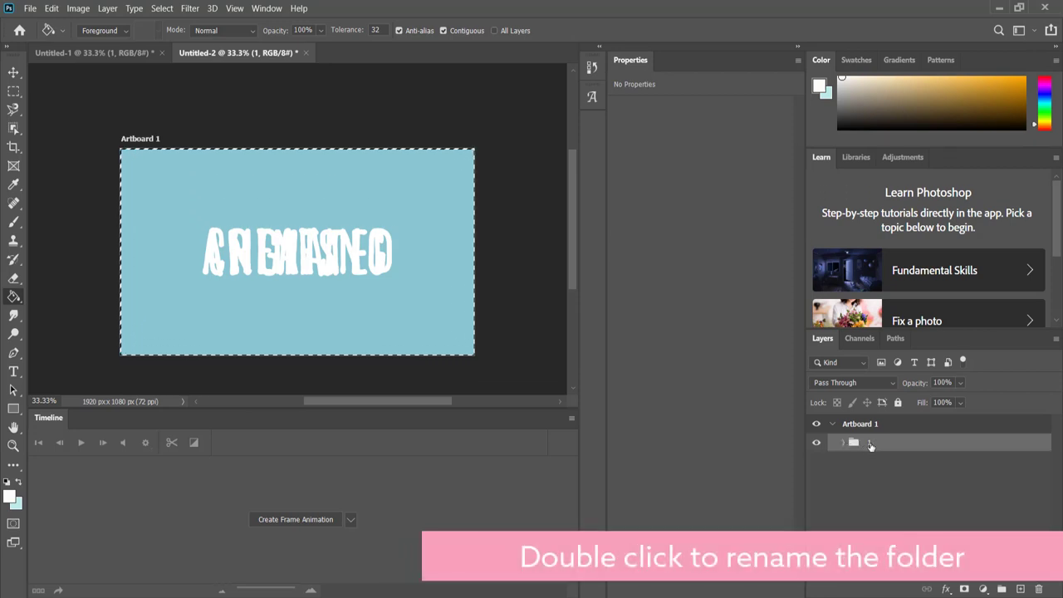
key(ctrl+j)
key(ctrl+j)
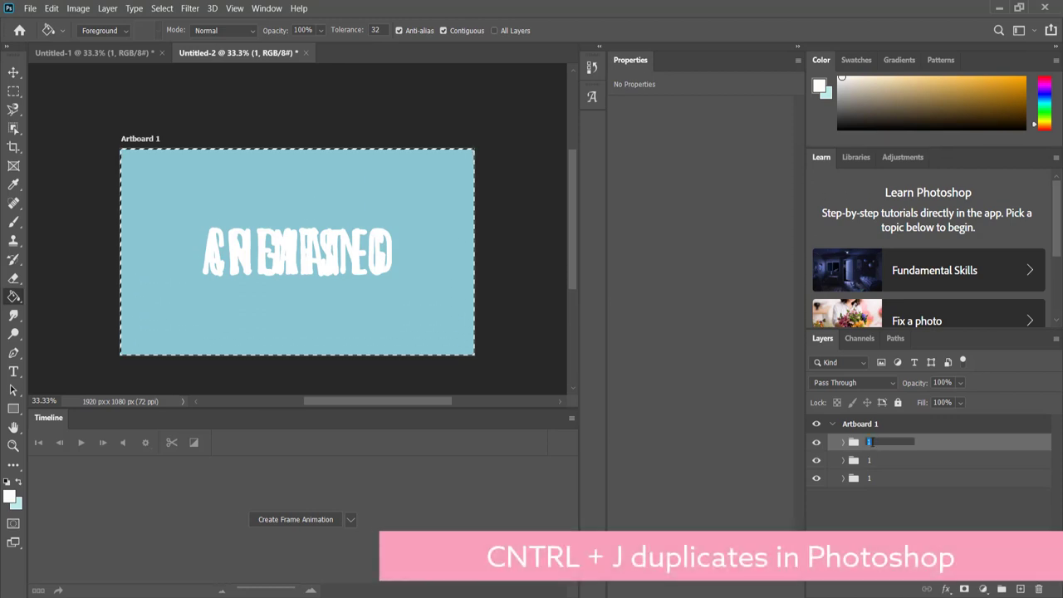
text(3)
double_click(869, 459)
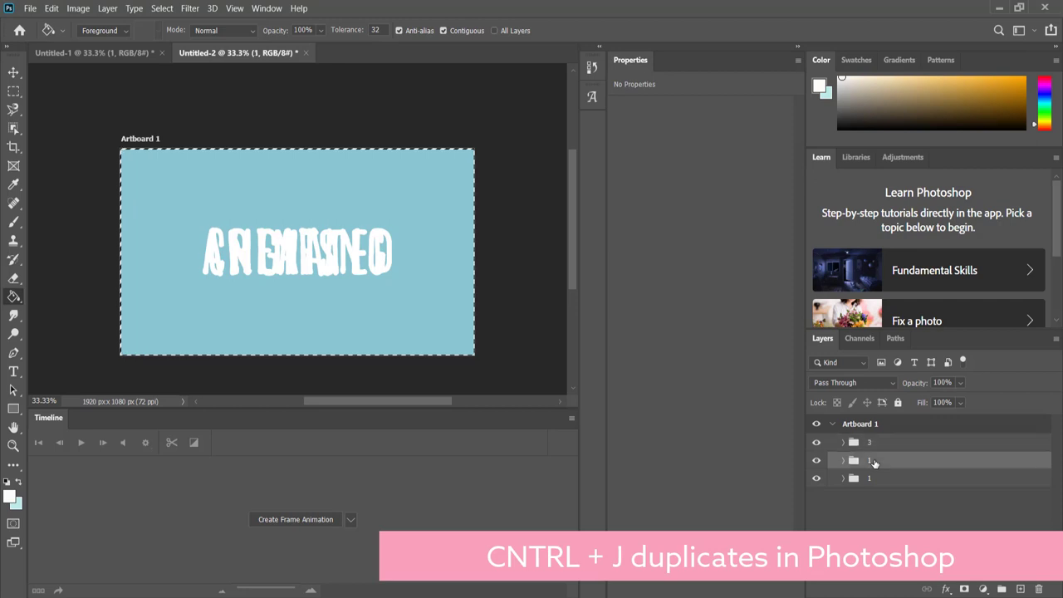
text(2)
click(875, 518)
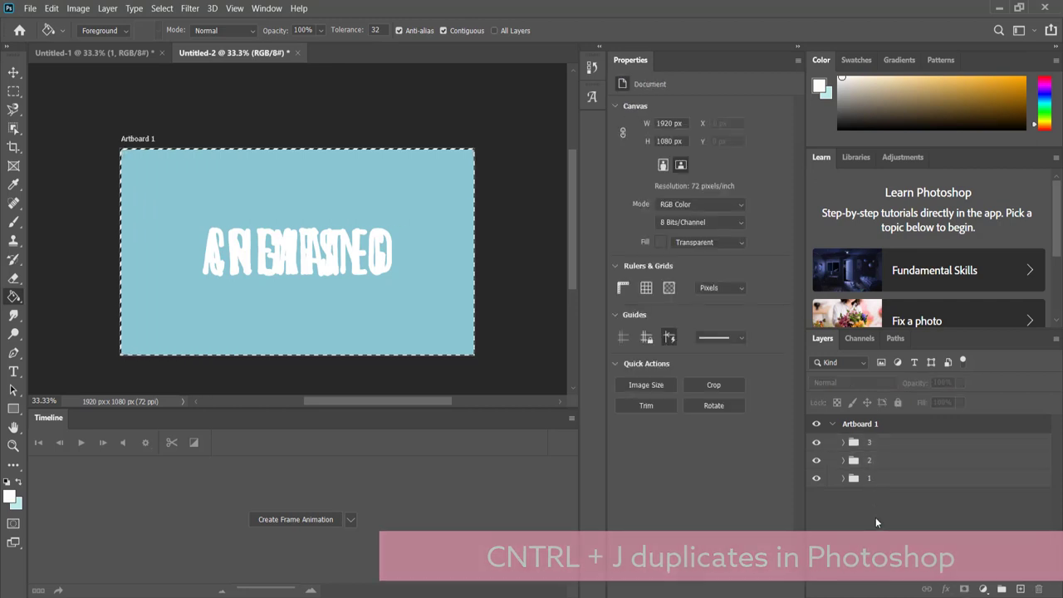
Create a frame animation in the Timeline with a 0.2-second first-frame delay
click(870, 481)
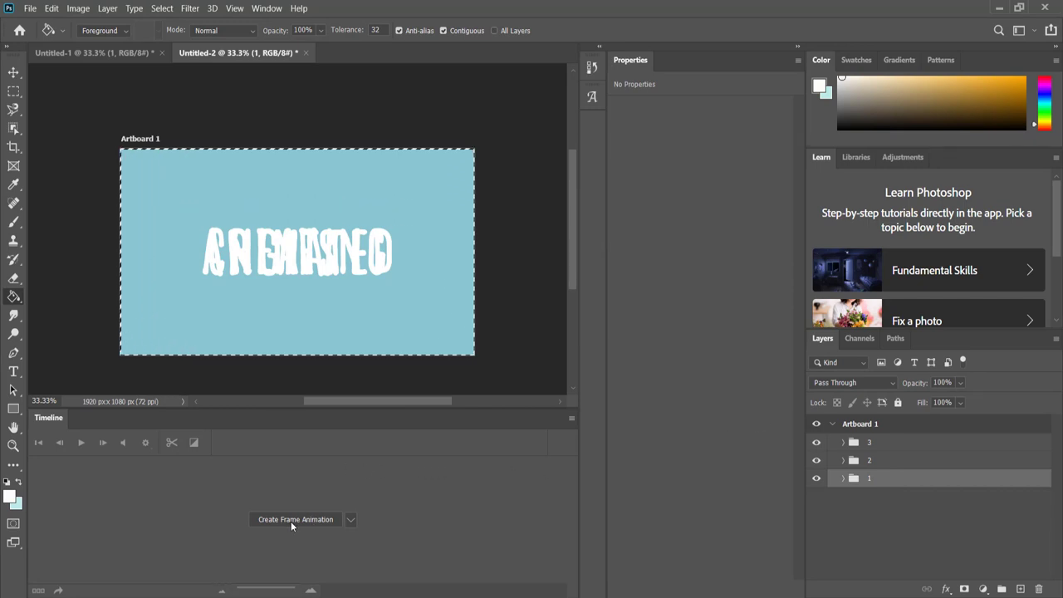
click(267, 9)
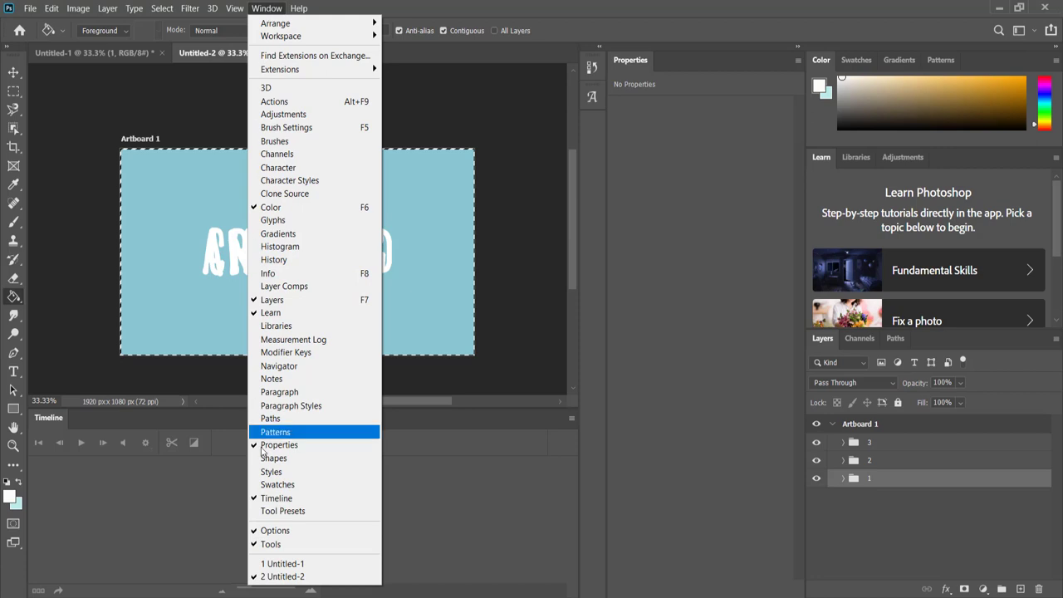
click(282, 498)
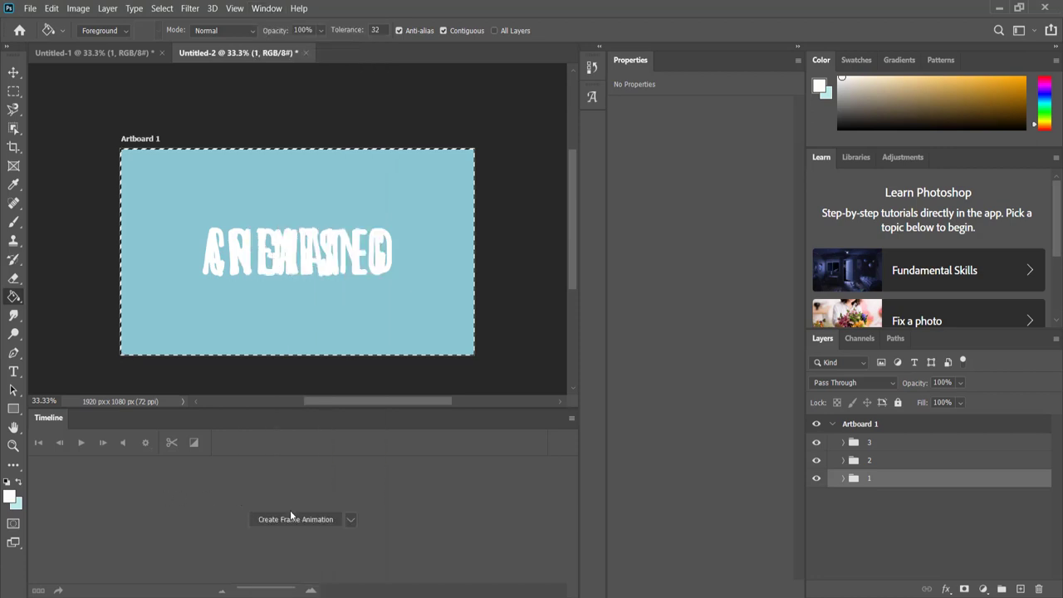
click(350, 521)
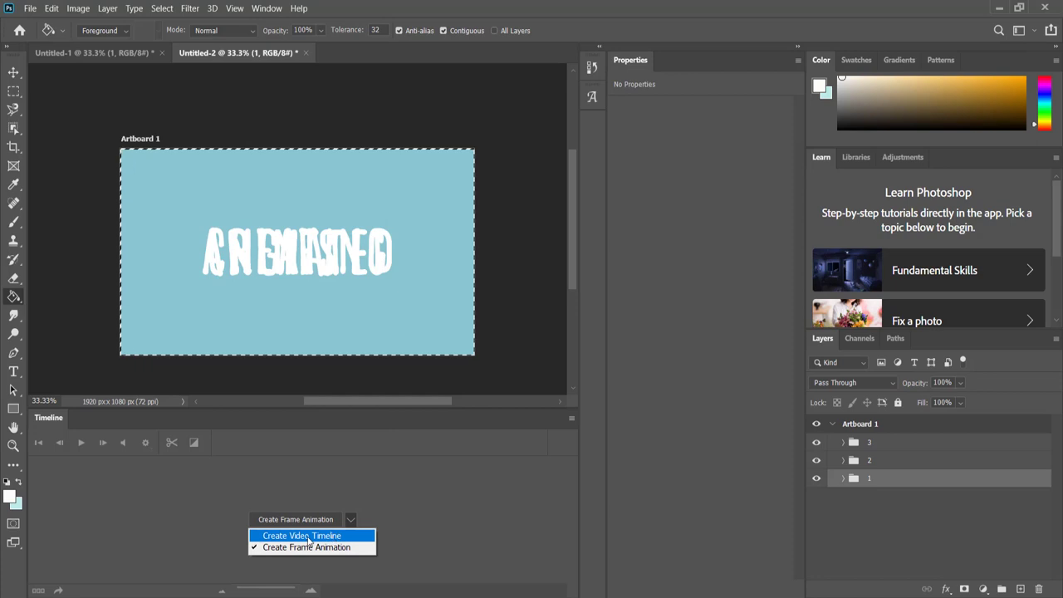
click(311, 548)
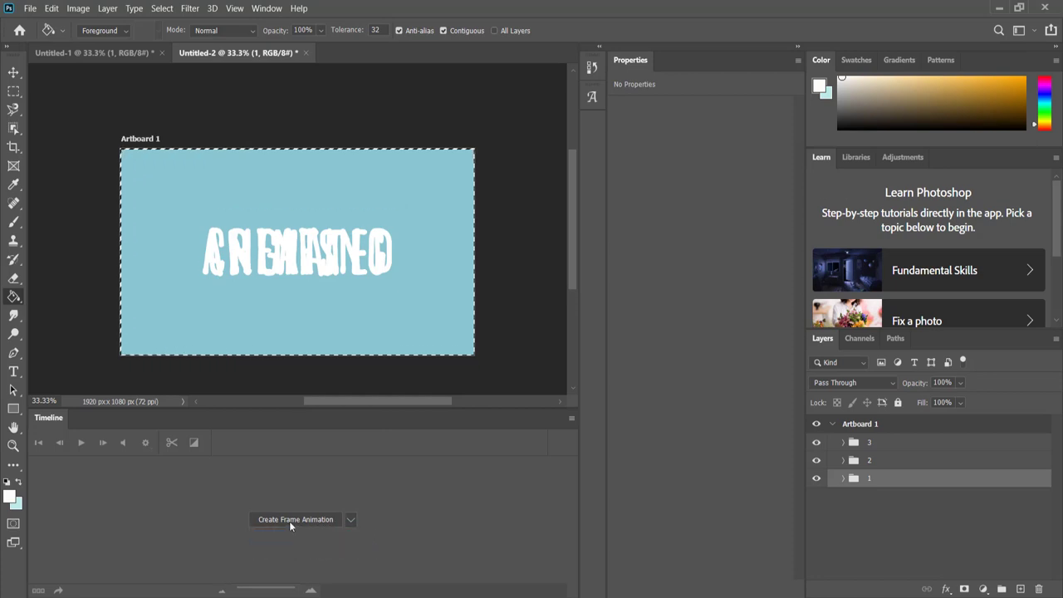
click(288, 521)
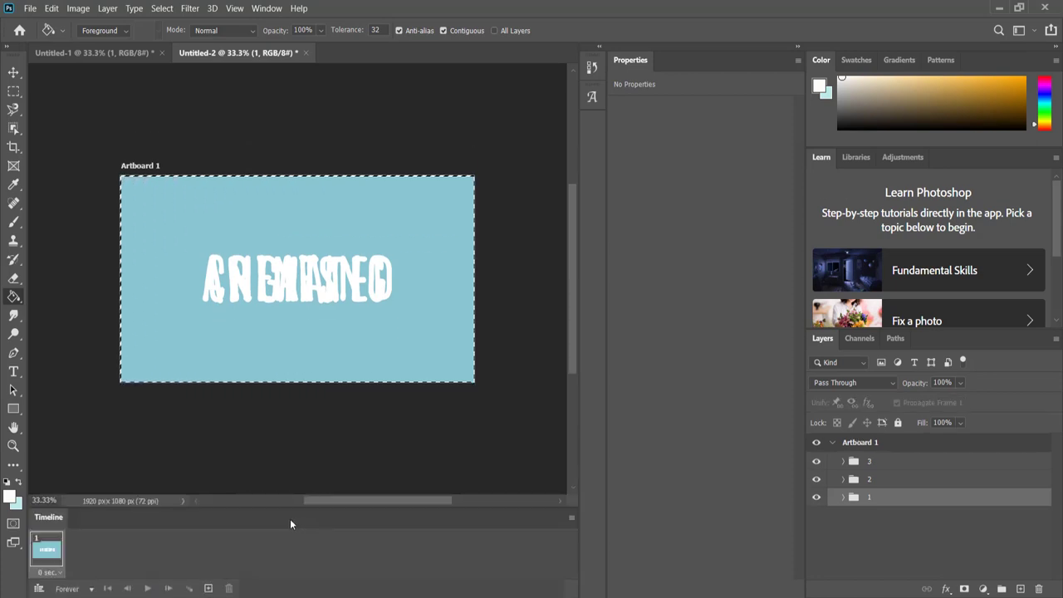
click(60, 573)
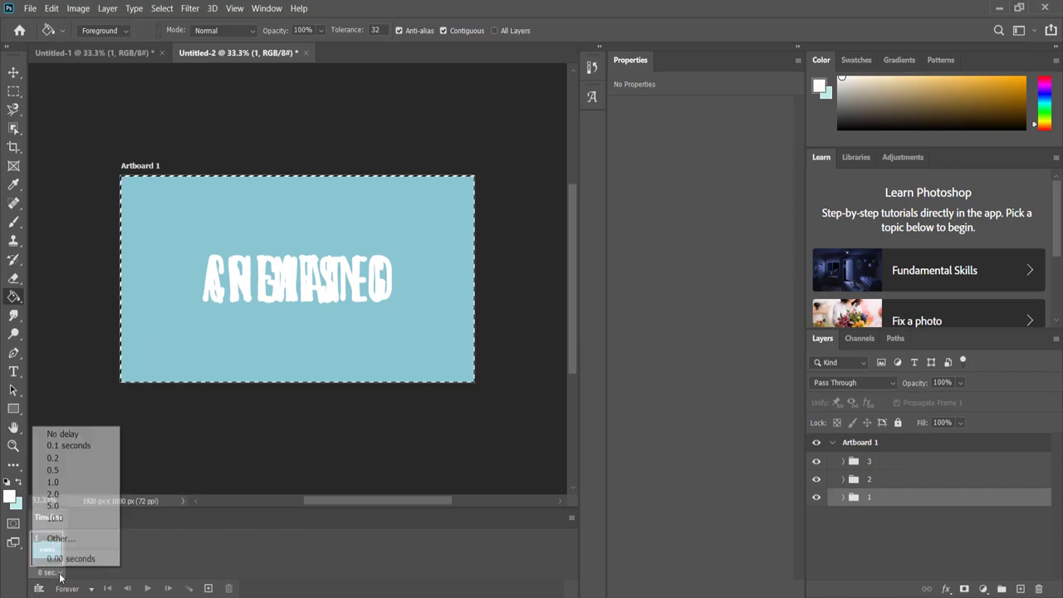
click(68, 463)
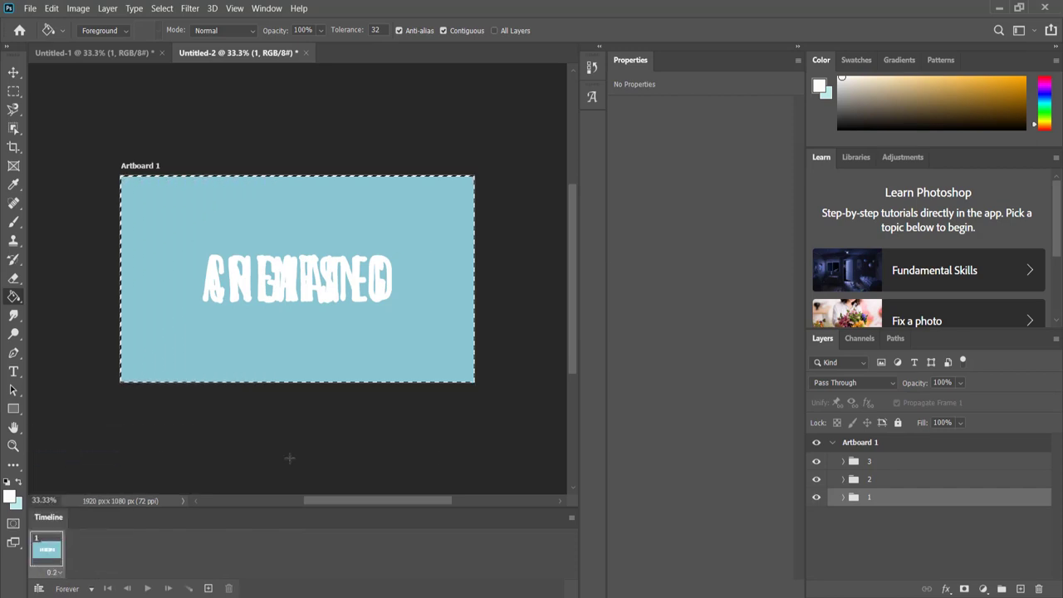
Hide group 3's GIFS, ANIMATED, blue and pink layers so frame 1 shows CREATING on mint
click(880, 462)
click(844, 462)
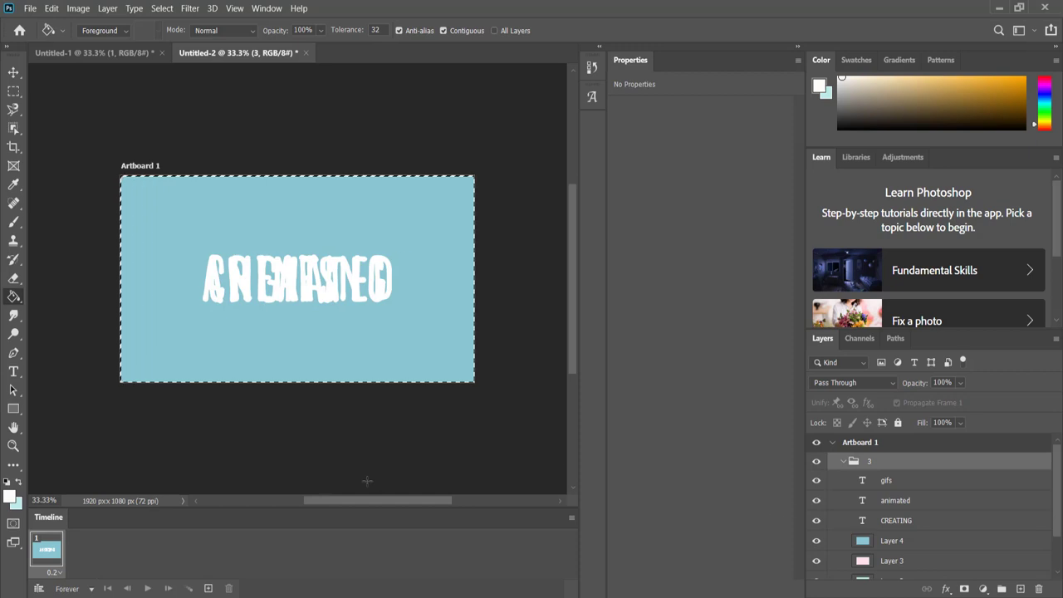
click(816, 481)
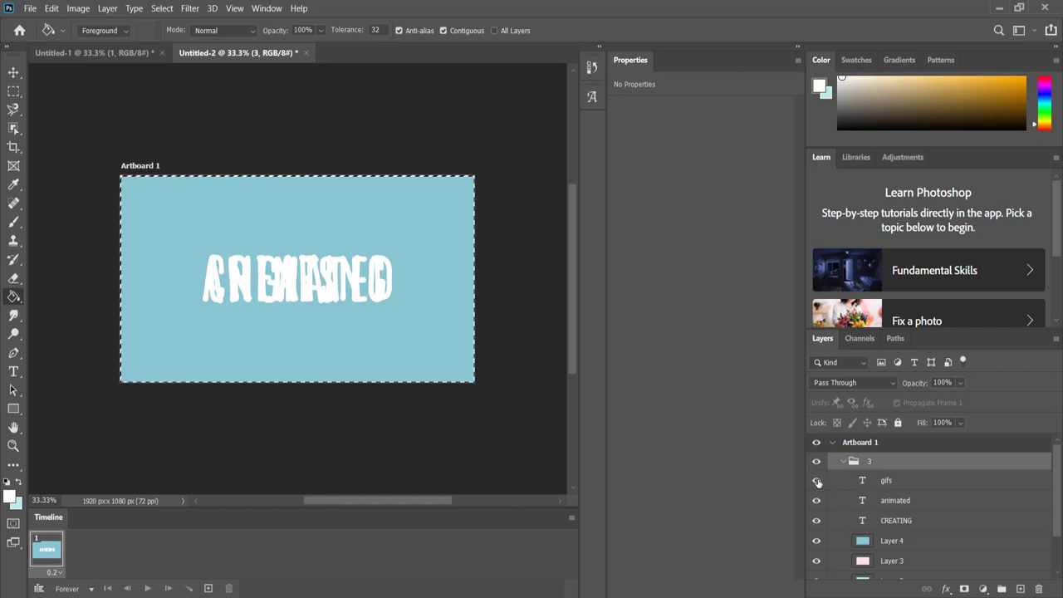
click(817, 500)
scroll(818, 501, down, 1)
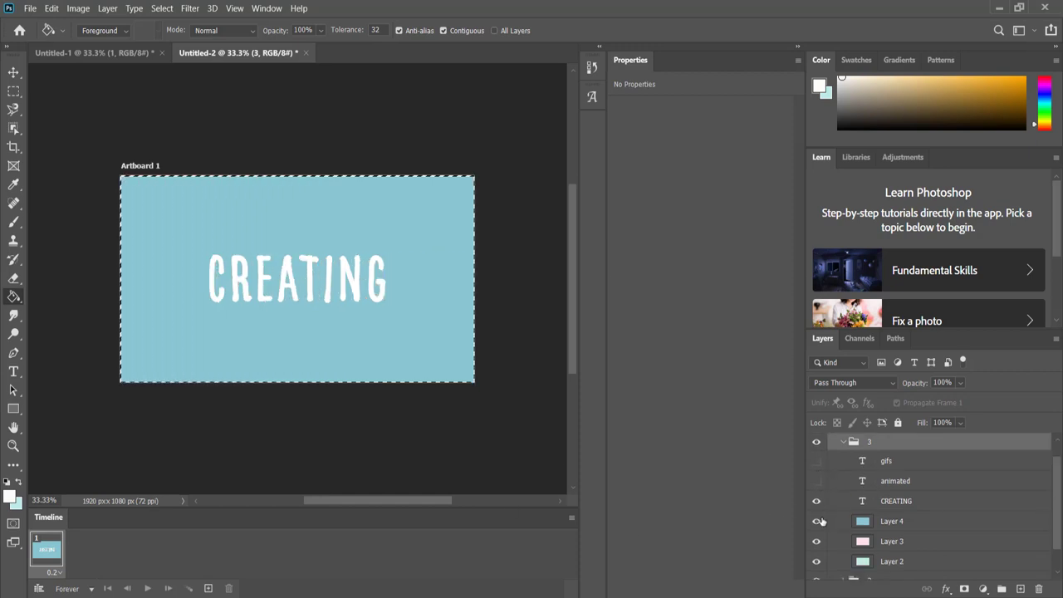
click(816, 521)
click(815, 541)
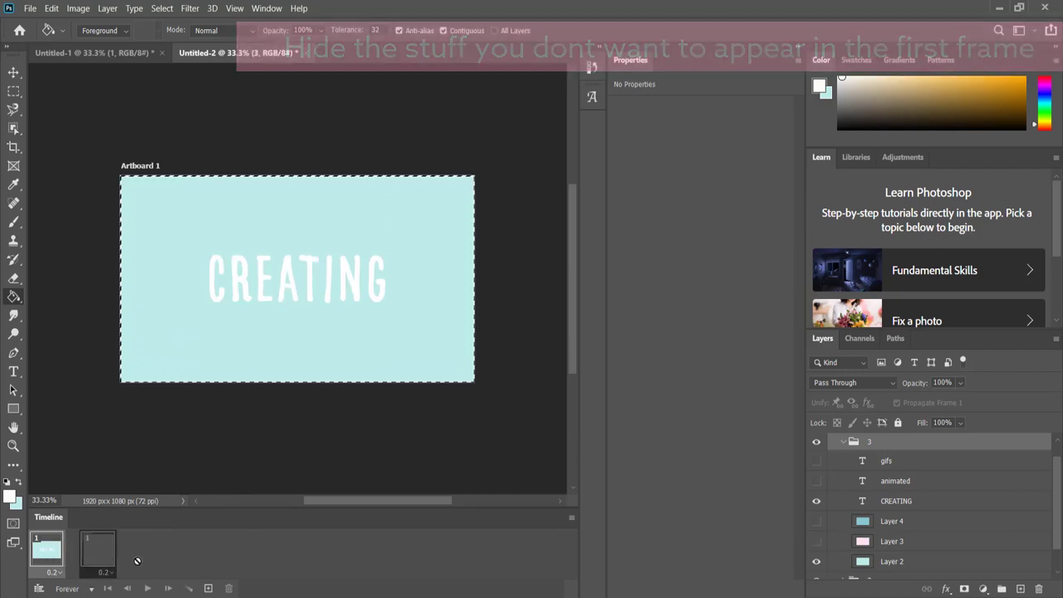
Add frame 2 showing ANIMATED on pink from group 2, then add a third frame
click(207, 588)
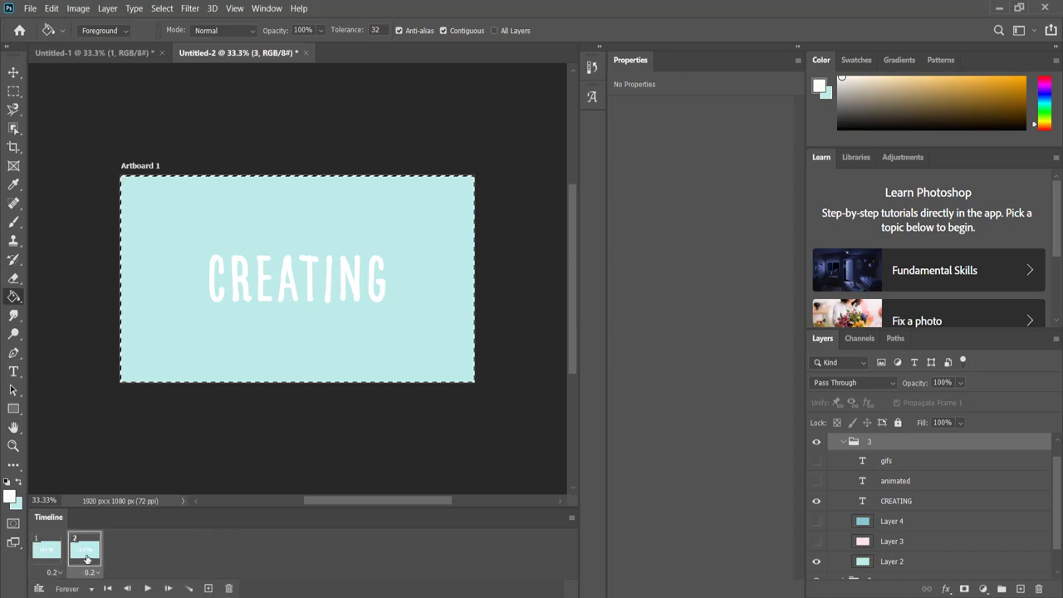
click(844, 443)
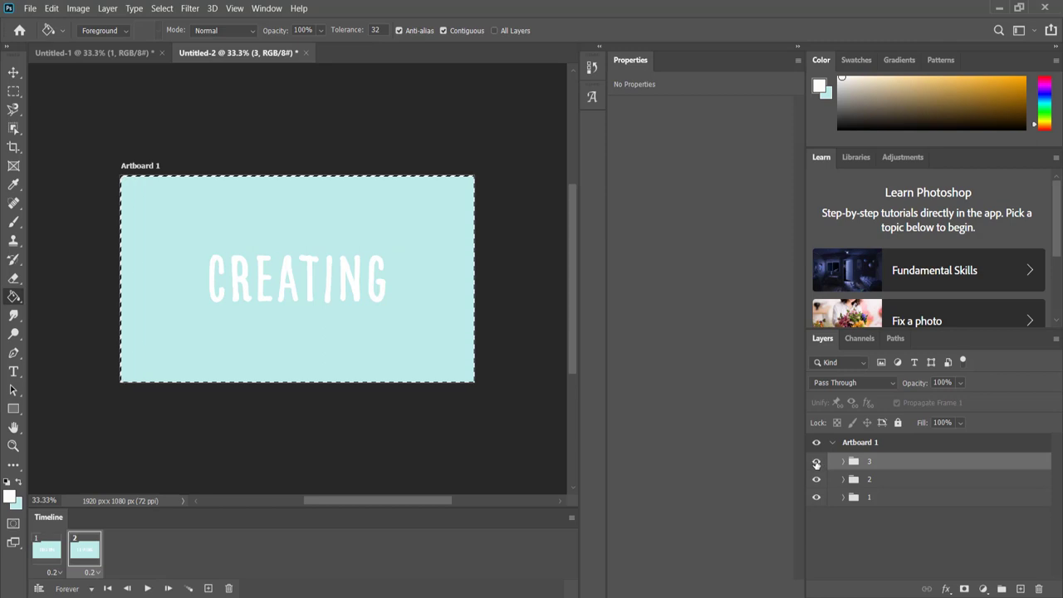
click(816, 462)
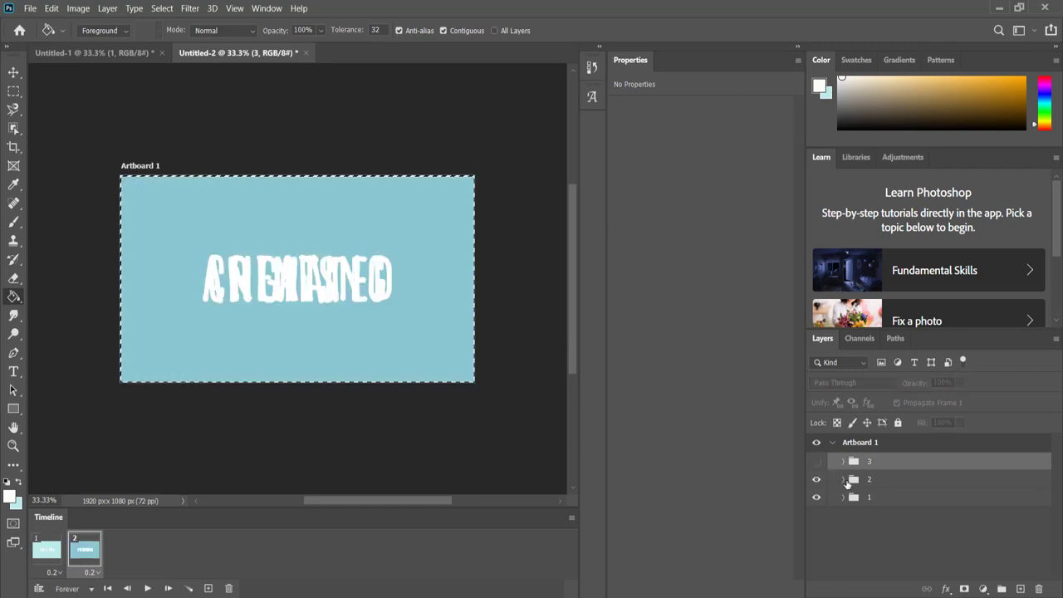
click(843, 480)
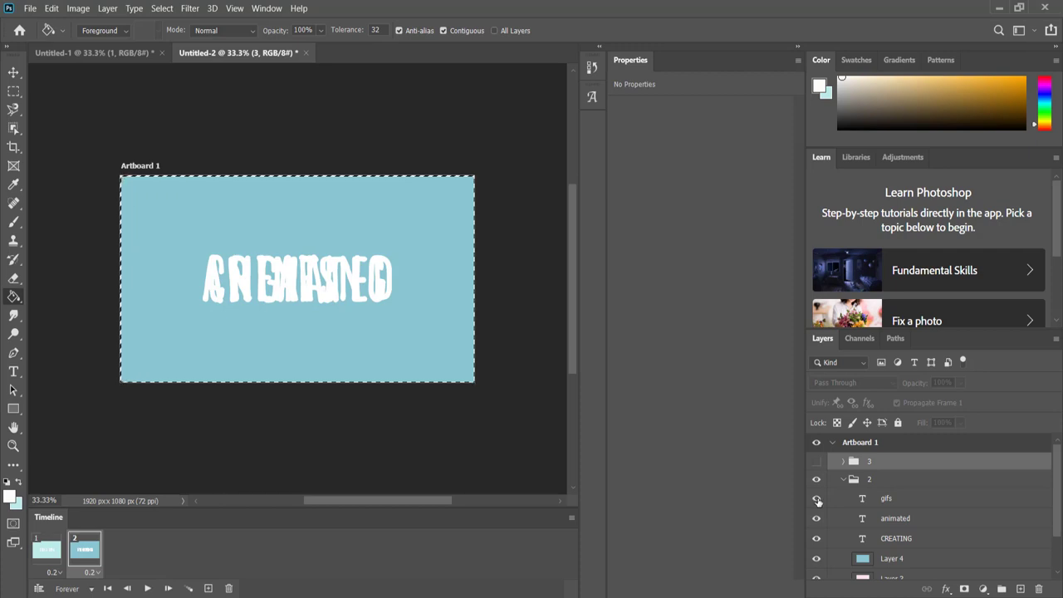
click(816, 498)
click(816, 538)
scroll(822, 540, down, 2)
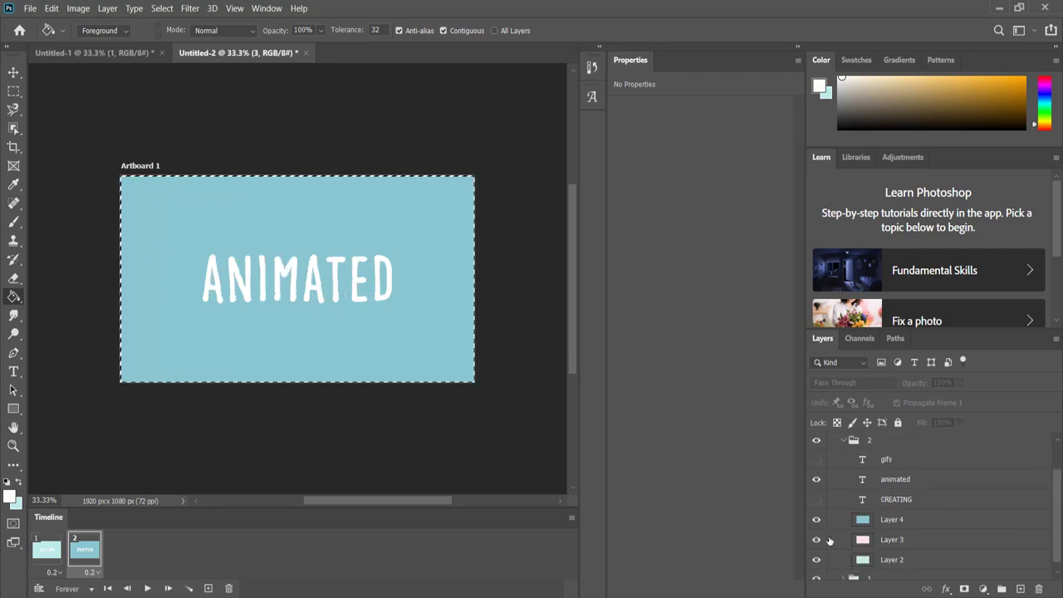
click(817, 558)
click(816, 519)
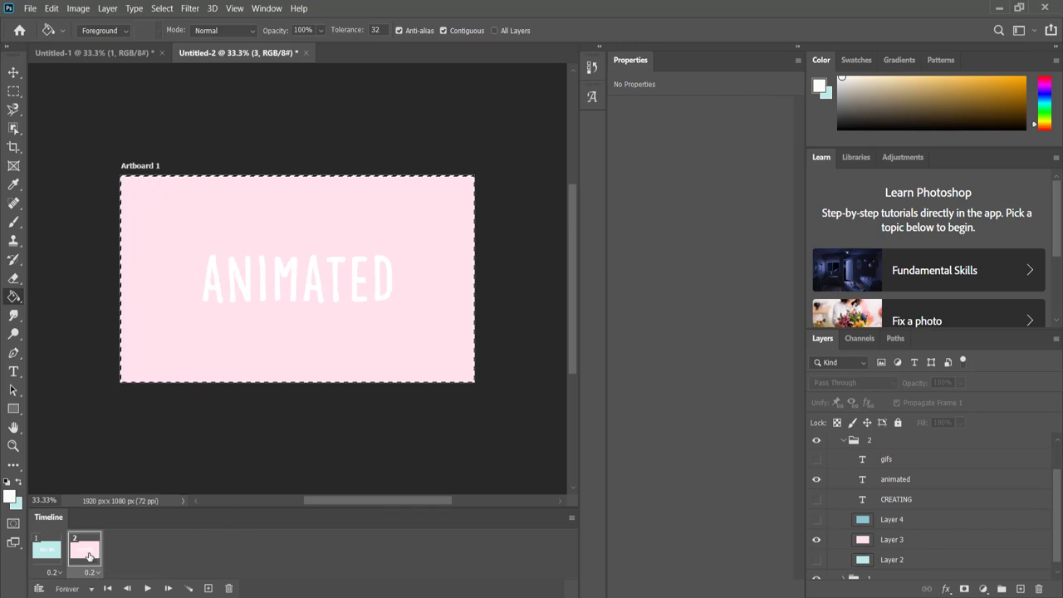
click(208, 588)
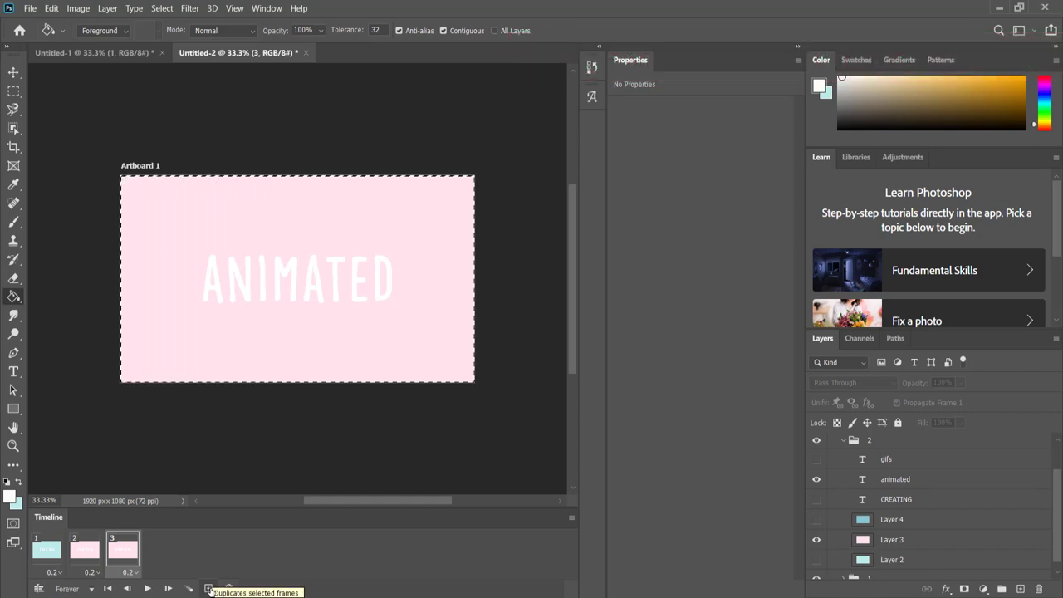
Hide group 2 and group 1's other words and pink layer so frame 3 shows GIFS on blue
scroll(879, 440, up, 1)
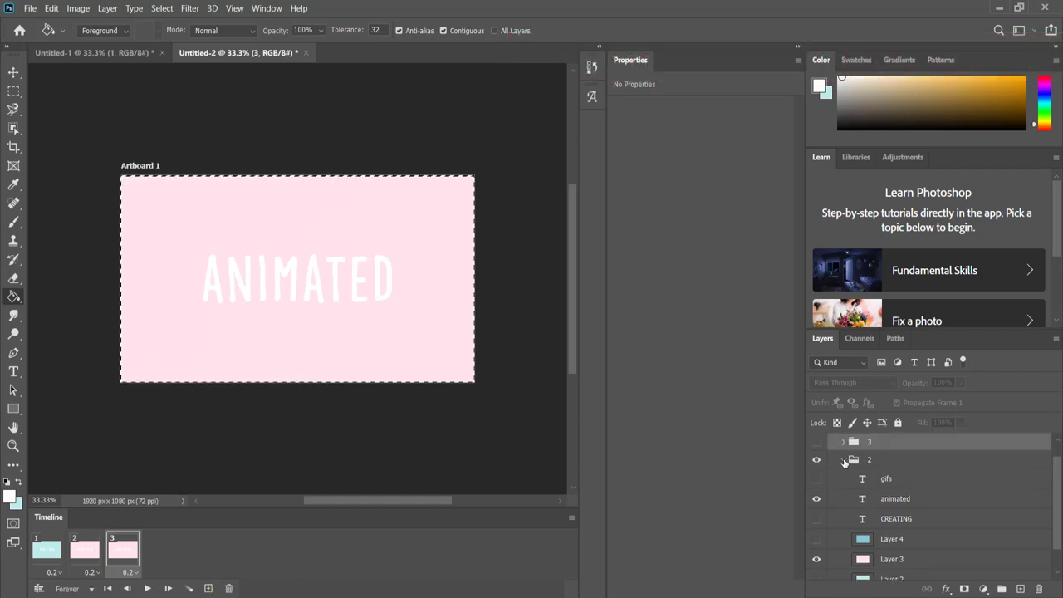
click(844, 461)
click(816, 479)
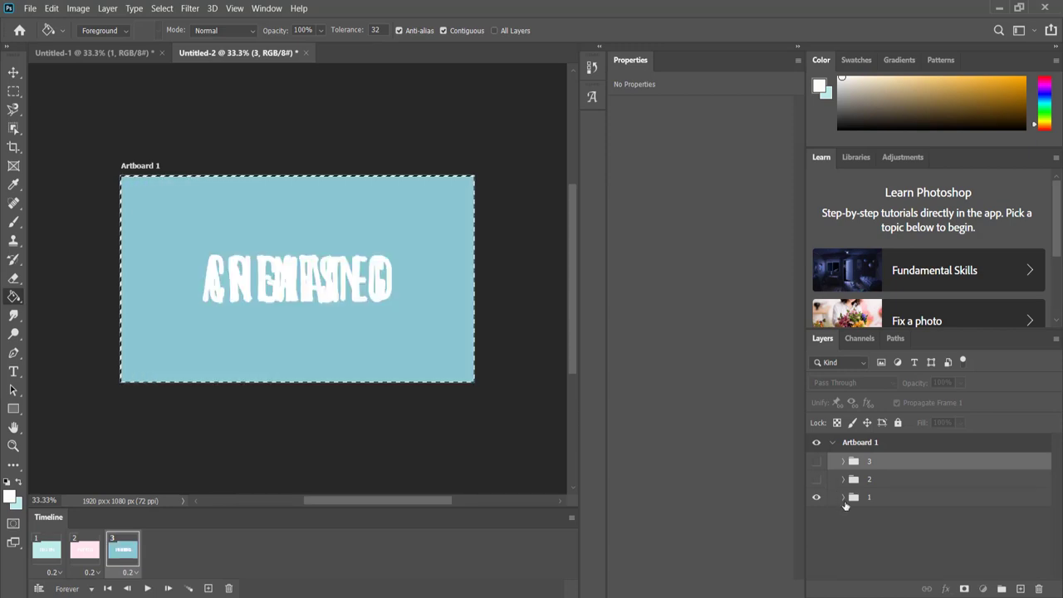
click(843, 497)
click(816, 535)
click(816, 556)
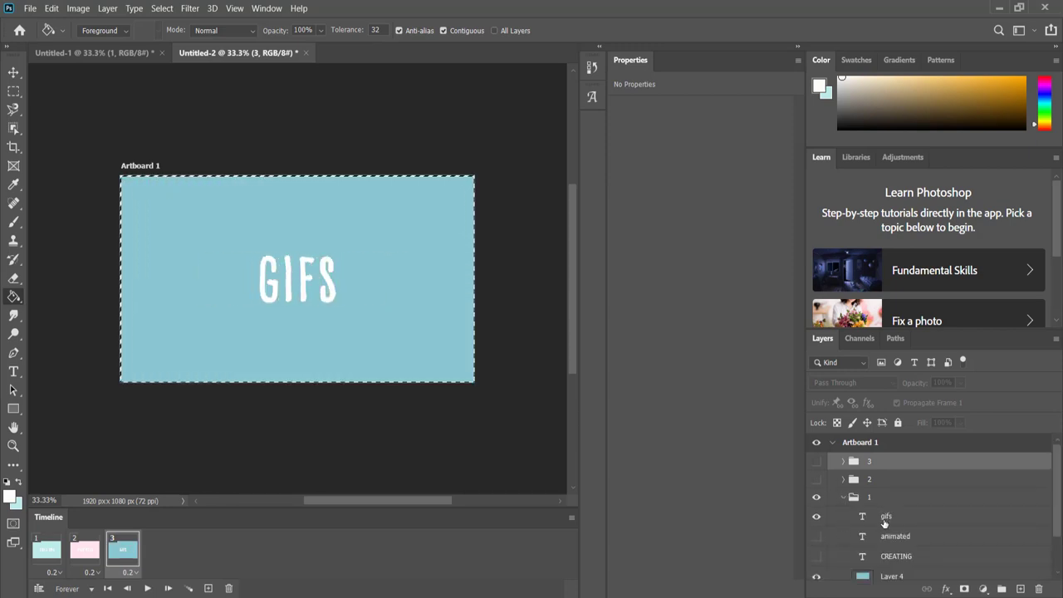
scroll(876, 521, down, 1)
click(817, 560)
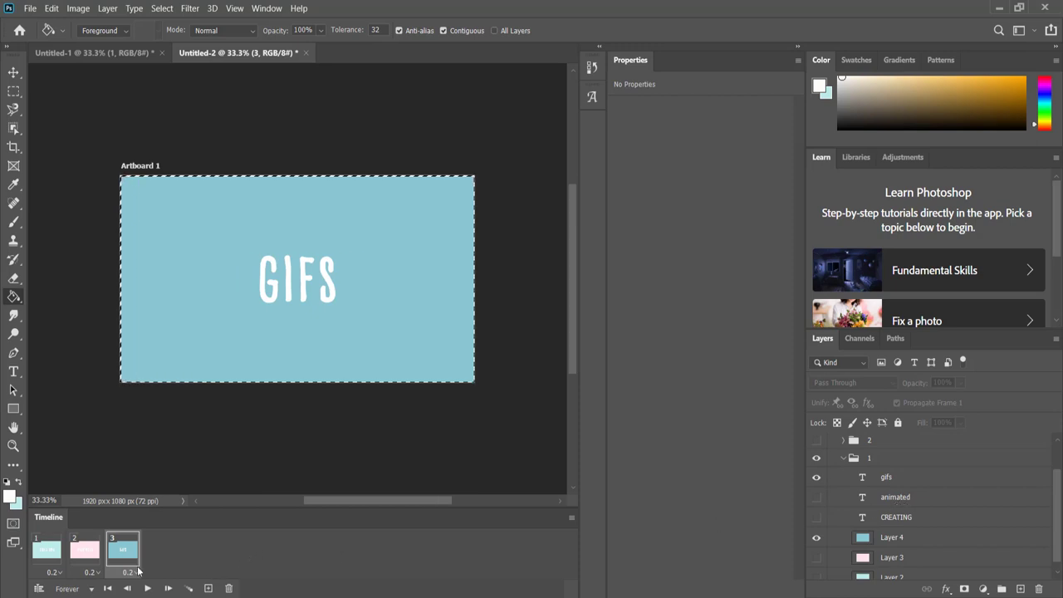
Set the animation to loop Forever and play a preview
click(83, 589)
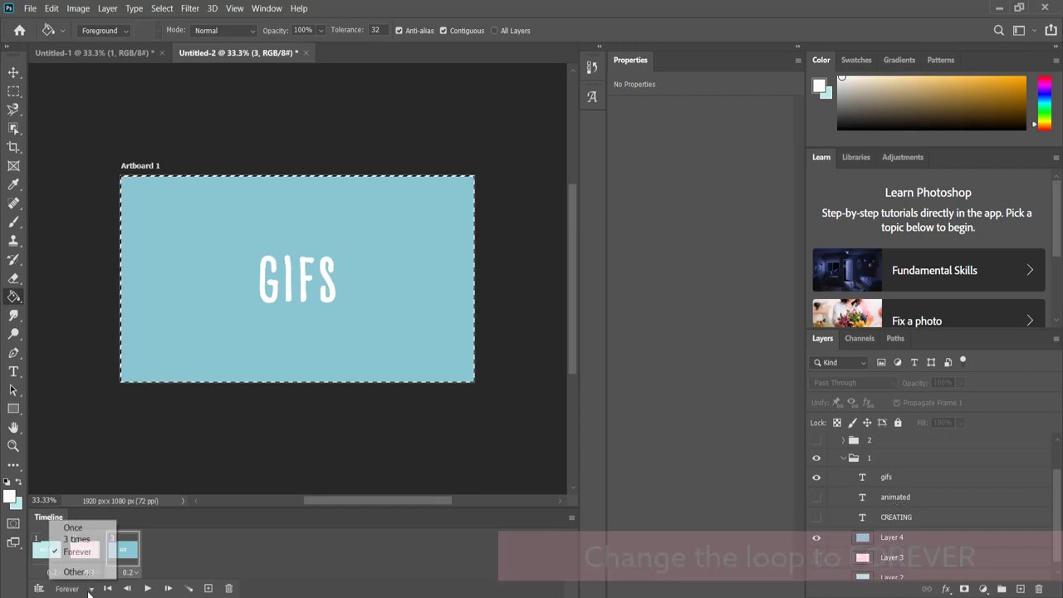
click(74, 553)
click(148, 588)
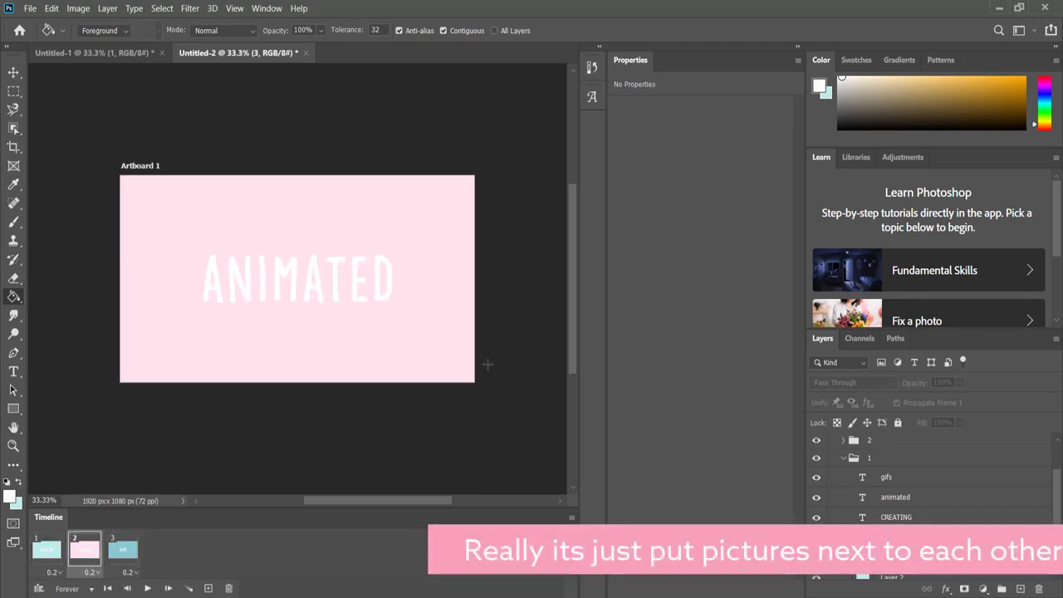
Stop the preview with the spacebar, leaving the ANIMATED frame on screen
key(space)
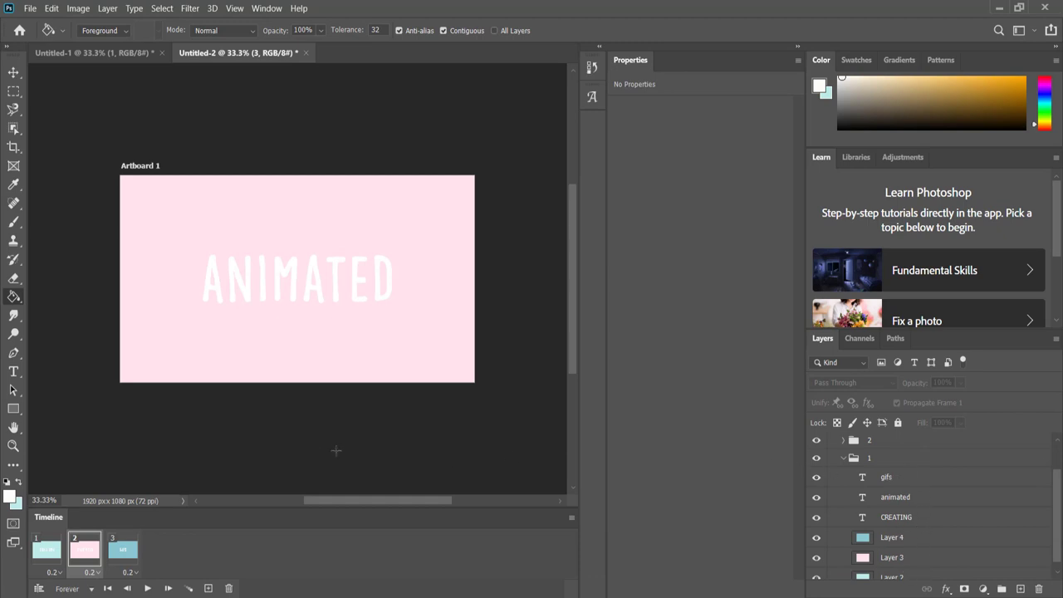
click(31, 8)
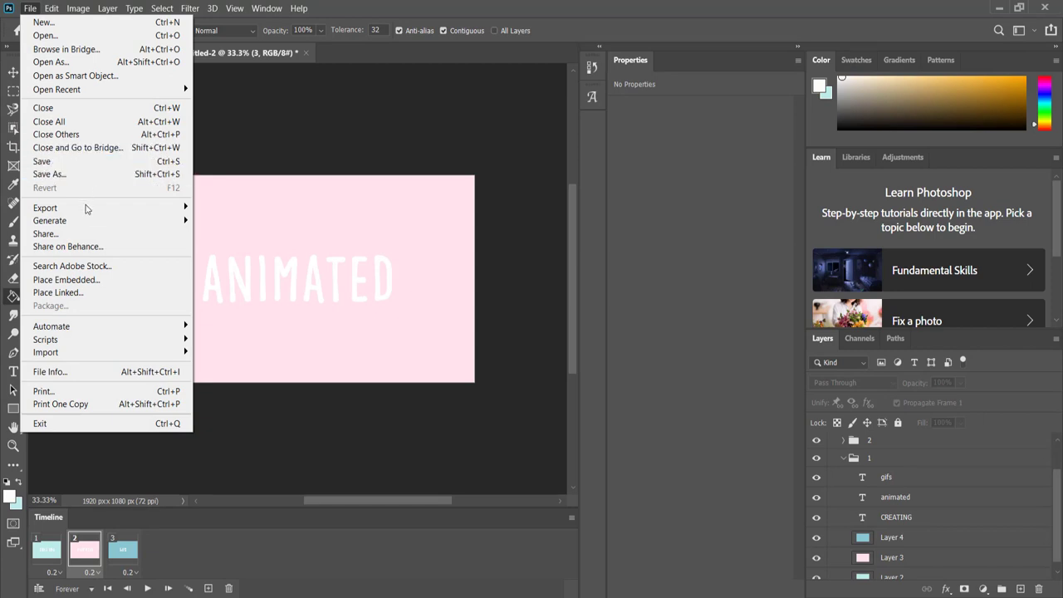
mouse_move(45, 207)
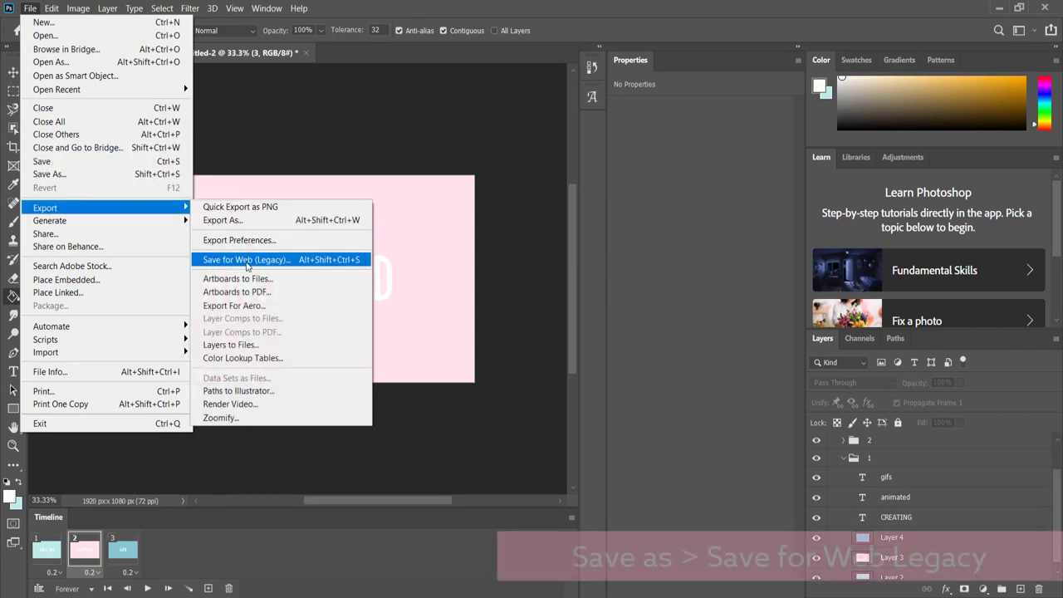
click(251, 260)
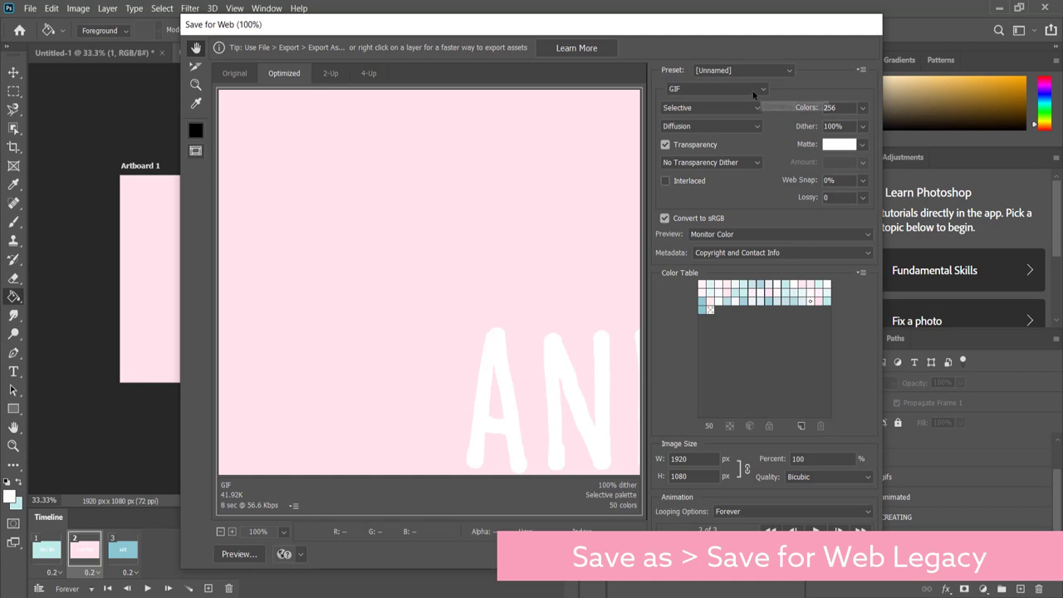
click(752, 90)
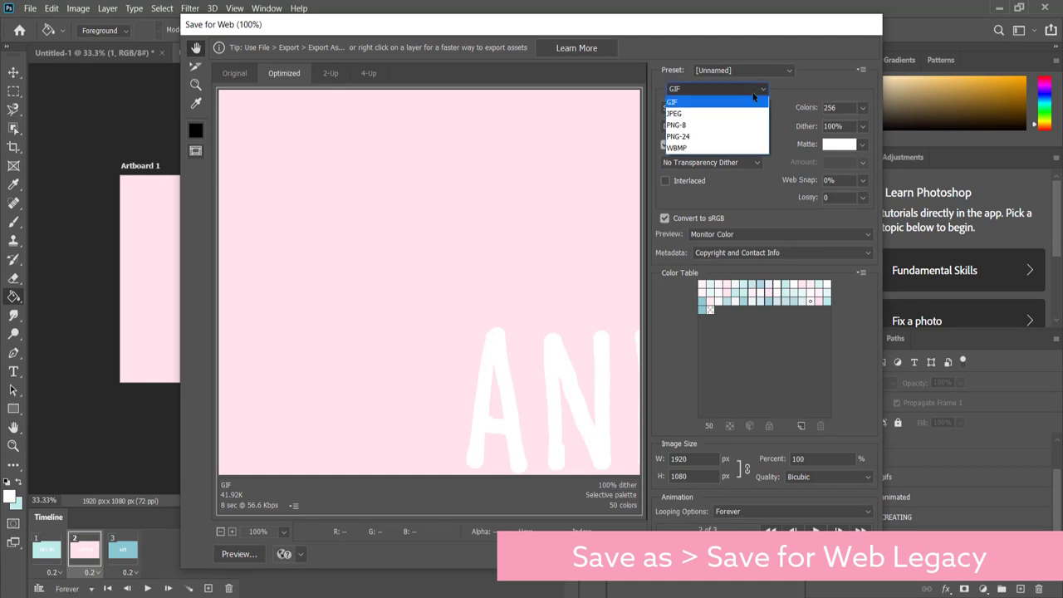
click(679, 103)
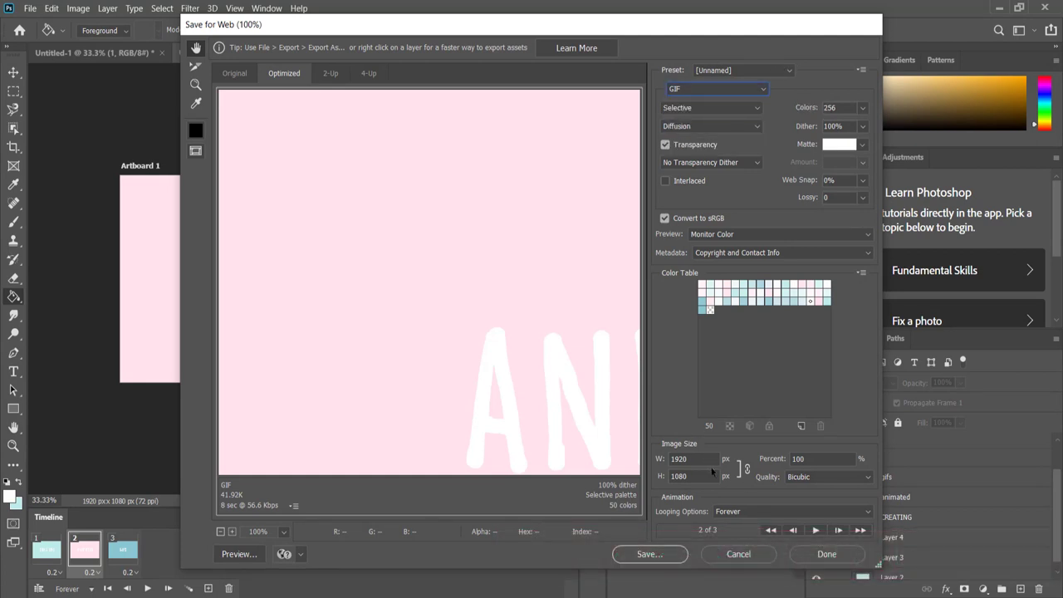
click(824, 554)
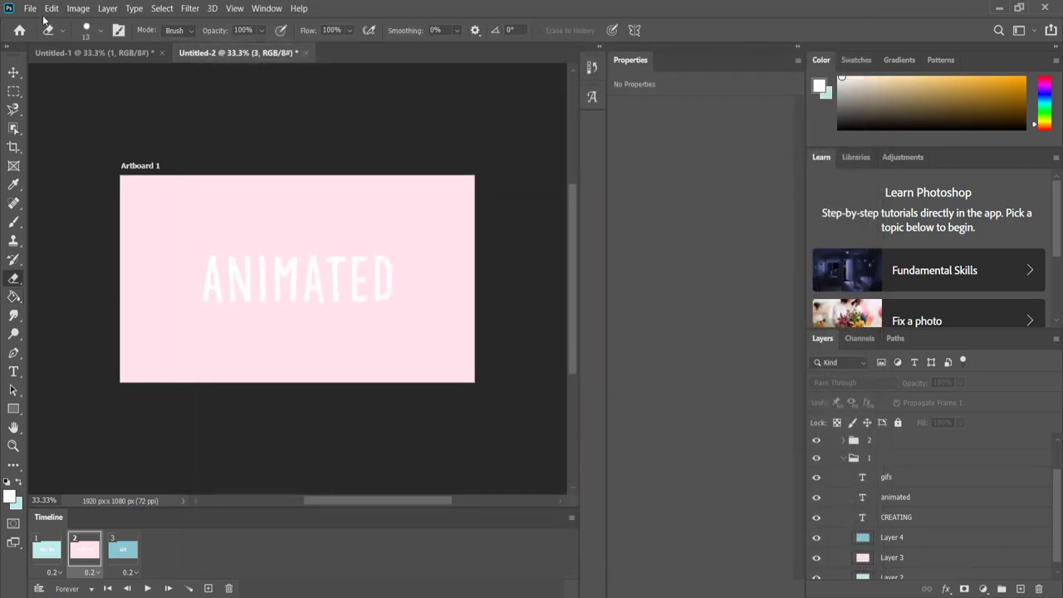
click(30, 11)
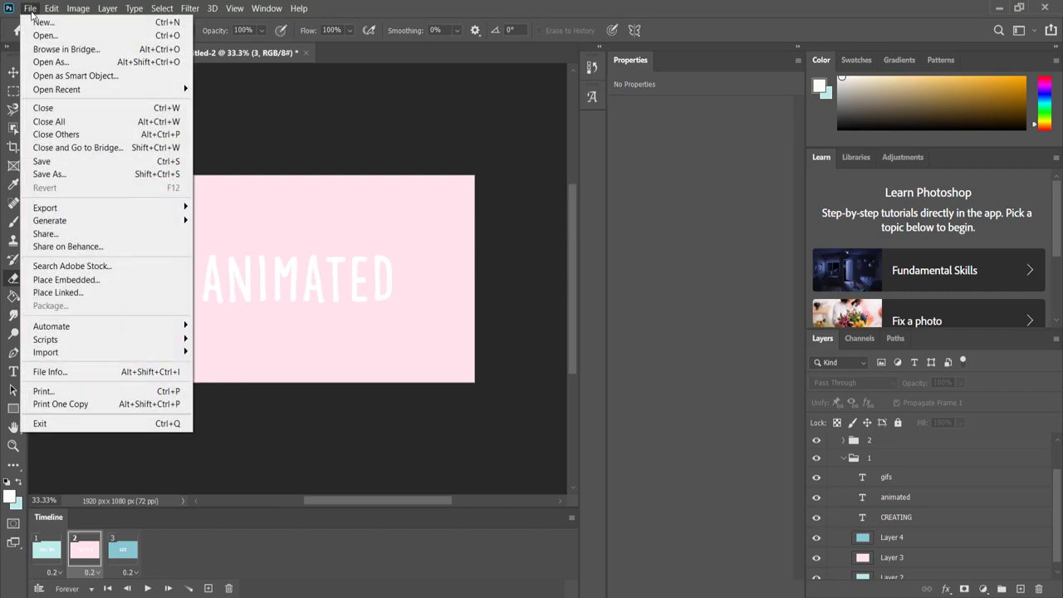
mouse_move(49, 208)
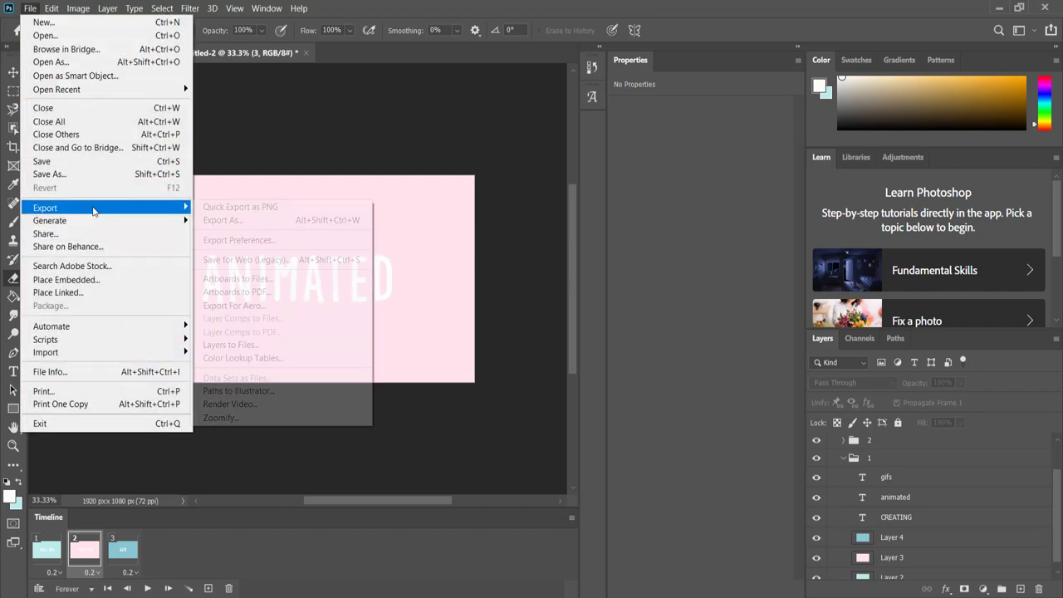
click(256, 403)
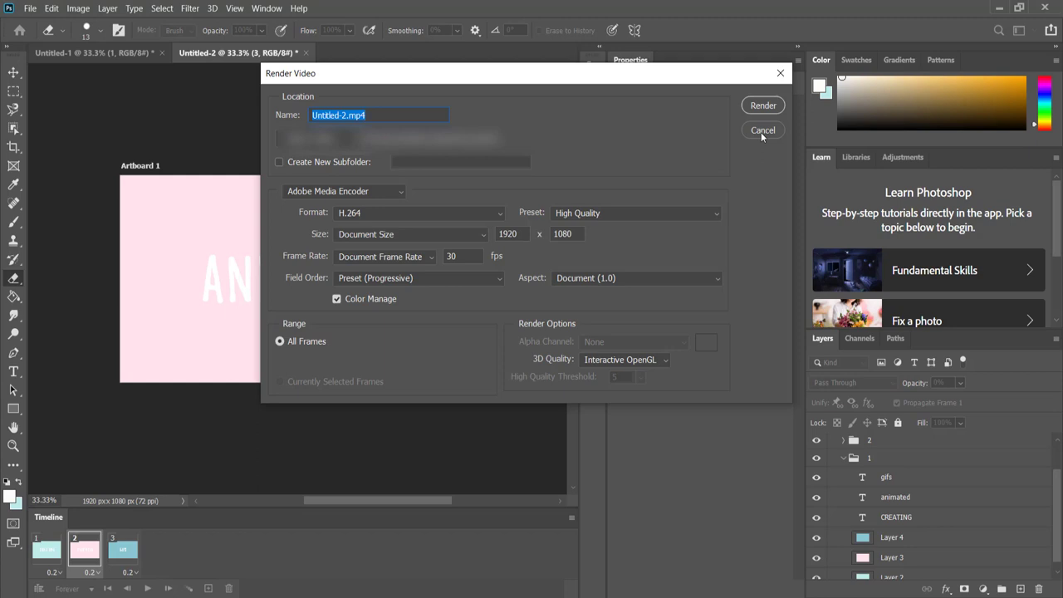
click(762, 130)
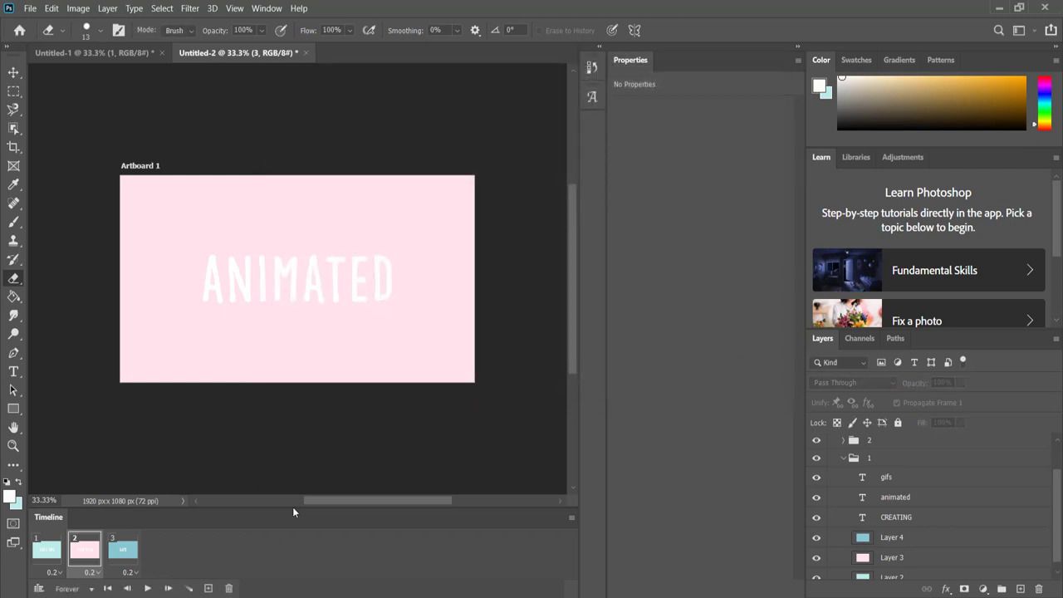